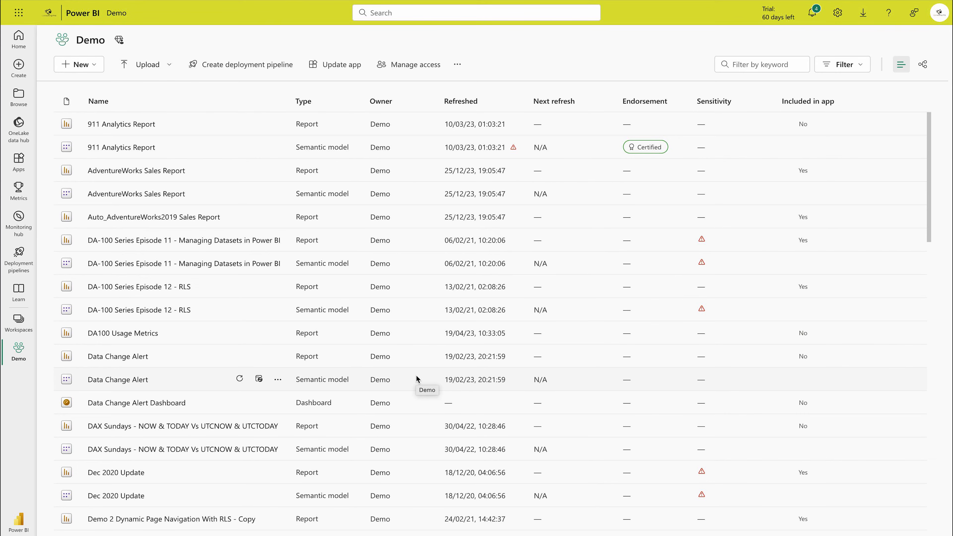
# Open the AdventureWorks Sales Report on its Sales Overview page and switch the report to editing mode.
pyautogui.click(135, 170)
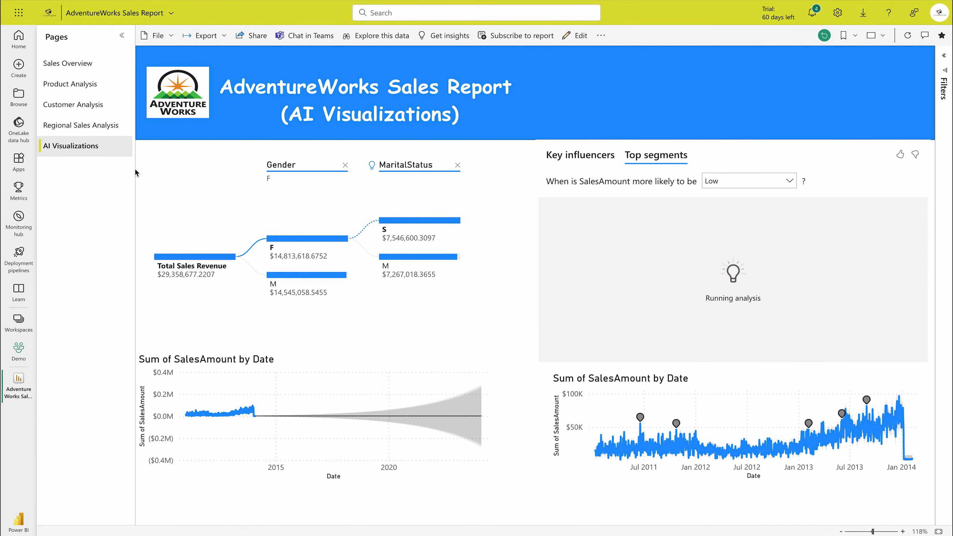
pyautogui.click(67, 63)
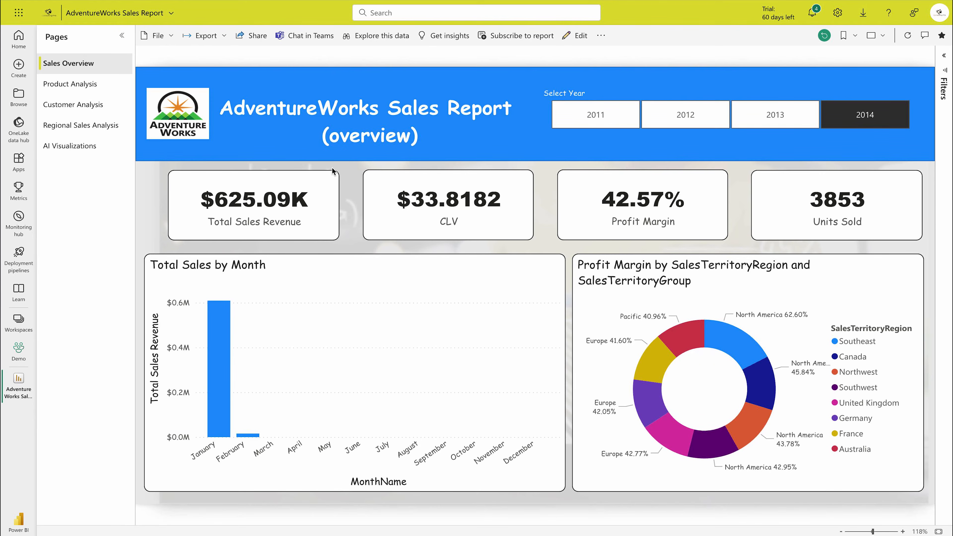
pyautogui.click(504, 271)
pyautogui.click(575, 46)
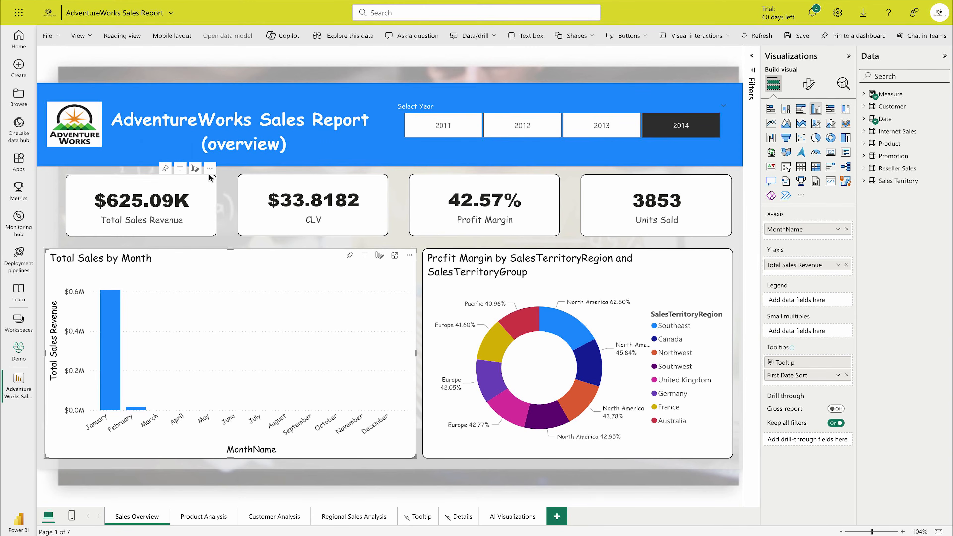
# Pin the Total Sales Revenue card to a new dashboard named AdventureWorks Sales Dashboard.
pyautogui.click(165, 169)
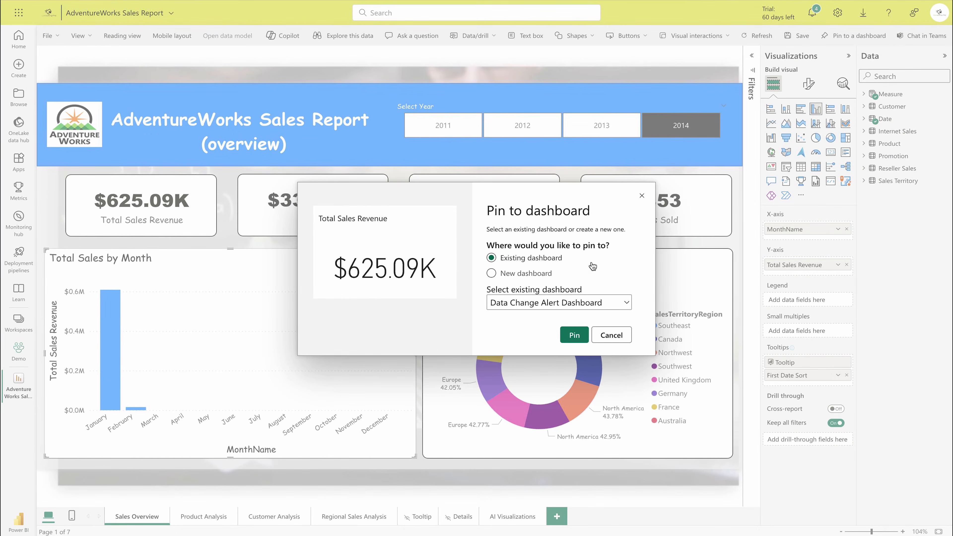
pyautogui.click(531, 276)
pyautogui.click(518, 301)
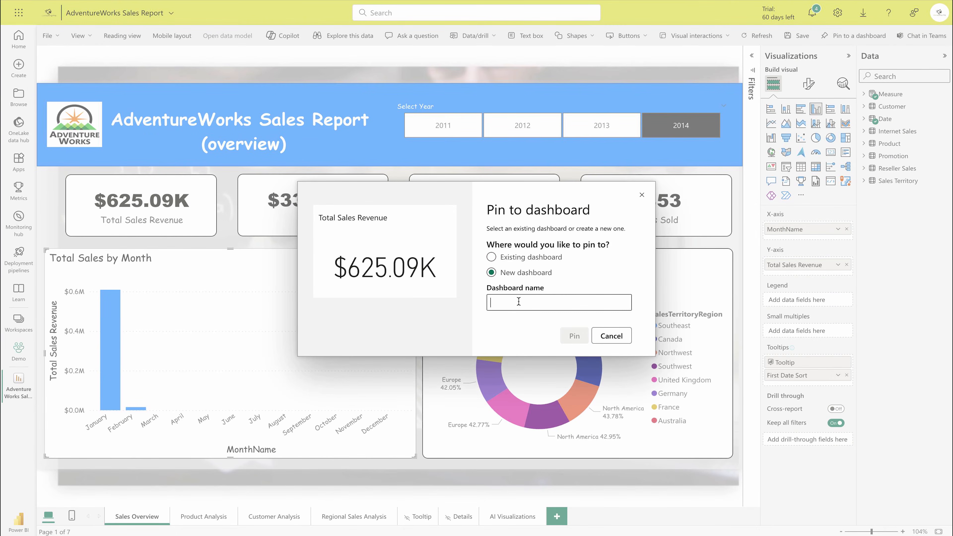
pyautogui.write('AdventureWorks Sales Dashboard')
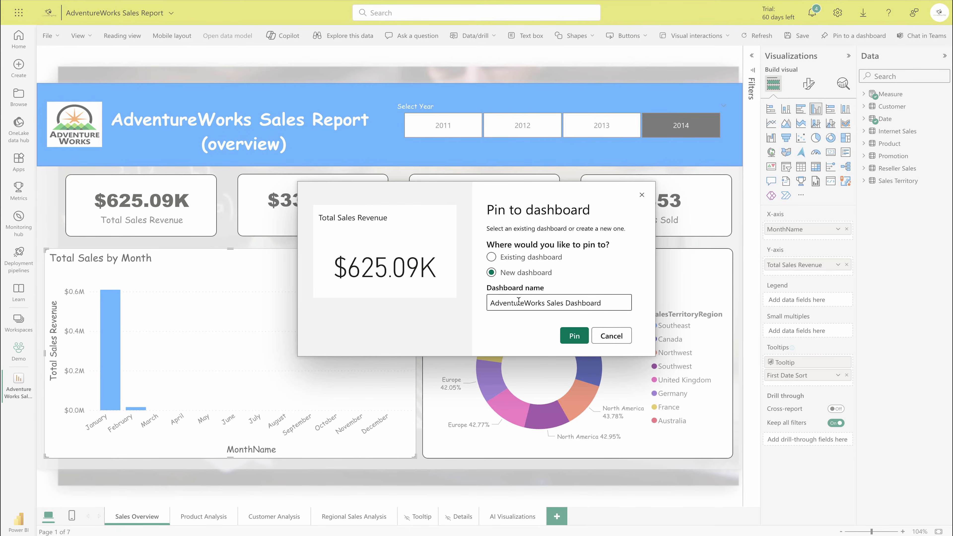
pyautogui.click(570, 341)
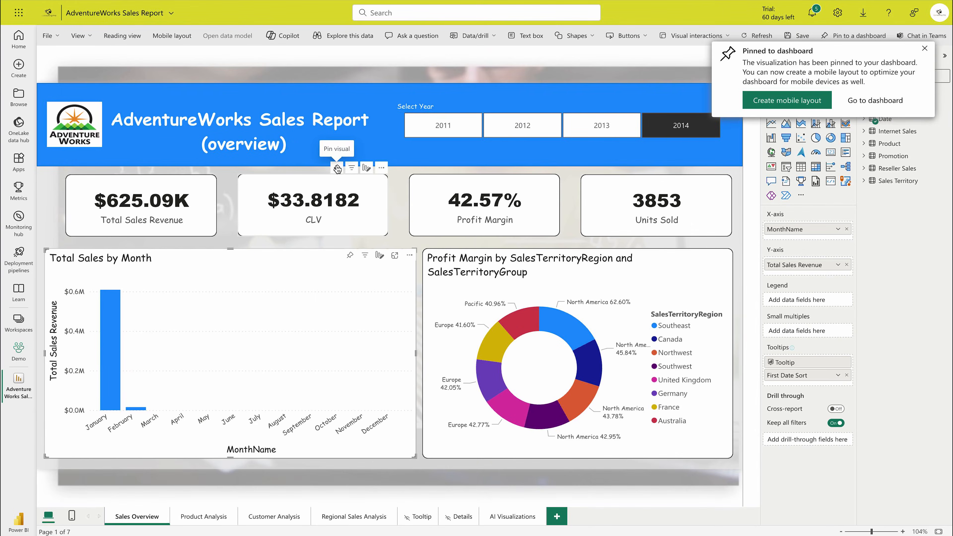
# Pin the CLV, Profit Margin and Units Sold cards to the existing AdventureWorks Sales Dashboard.
pyautogui.click(337, 168)
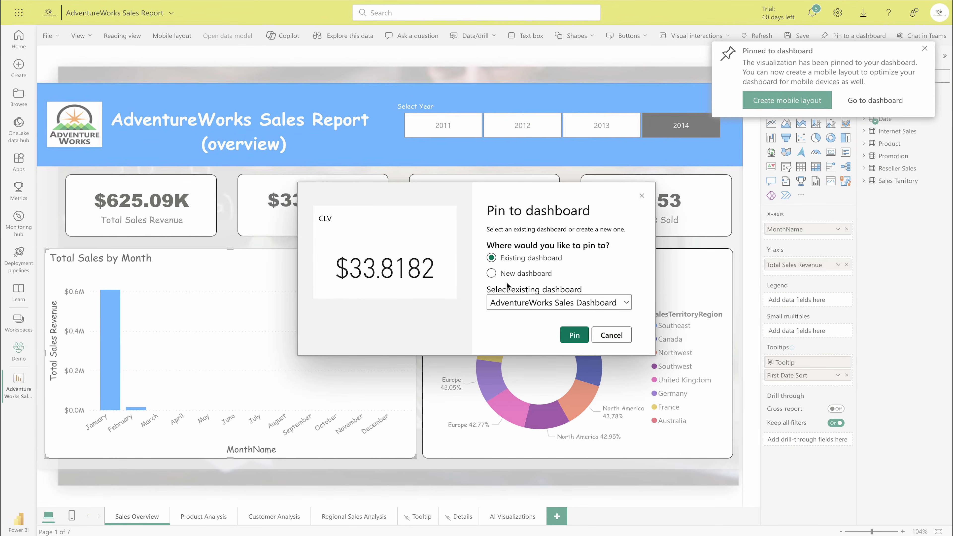
pyautogui.click(577, 338)
pyautogui.click(508, 168)
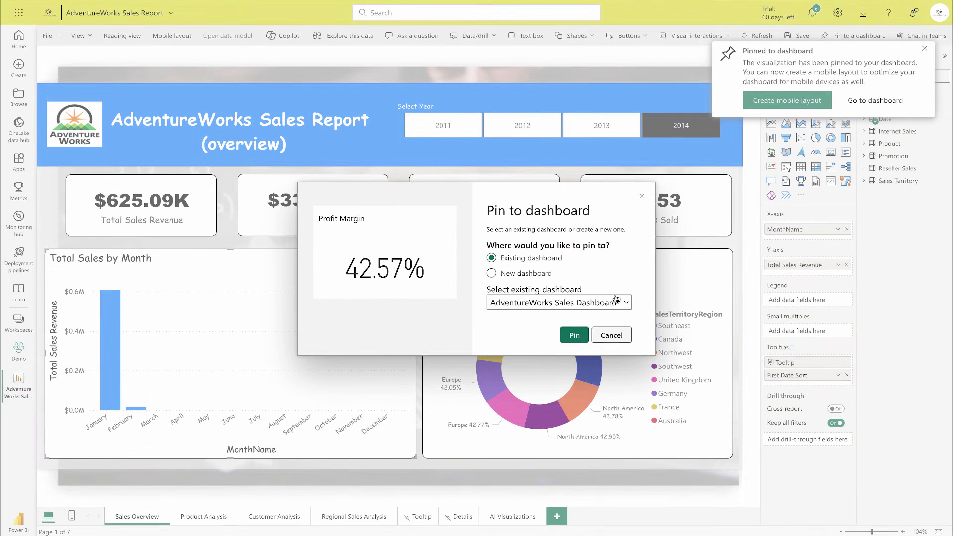
pyautogui.click(574, 334)
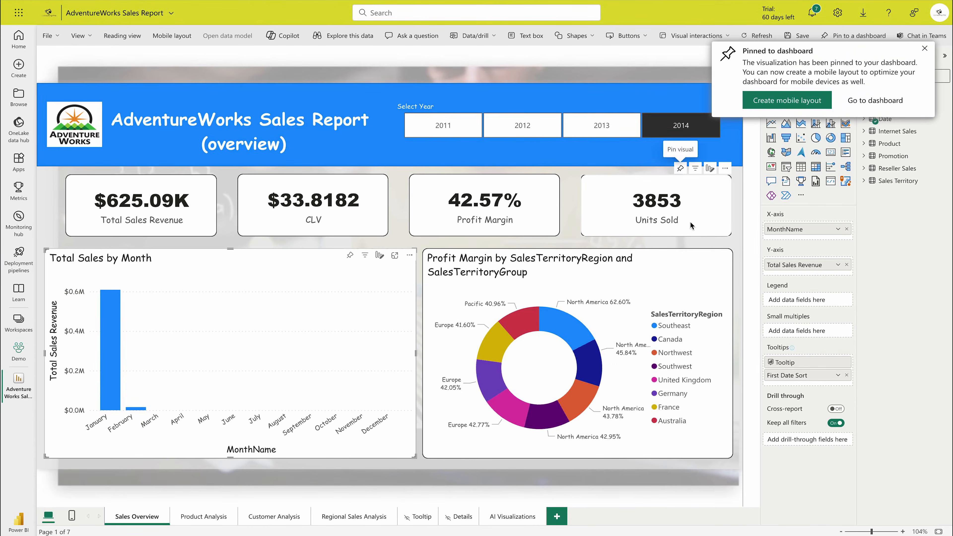
pyautogui.click(680, 168)
pyautogui.click(574, 335)
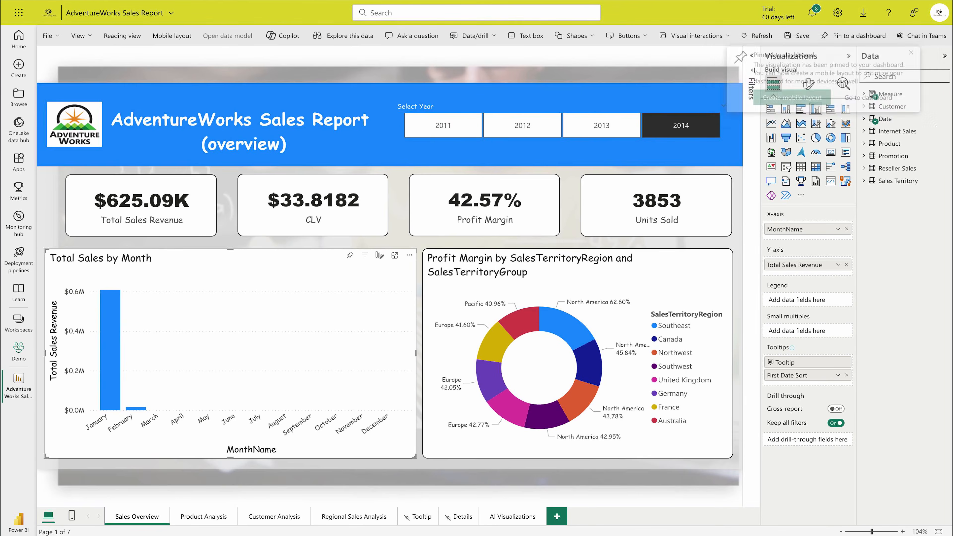
# Pin the Total Sales Revenue by Product chart from the Product Analysis page to the AdventureWorks Sales Dashboard.
pyautogui.click(217, 513)
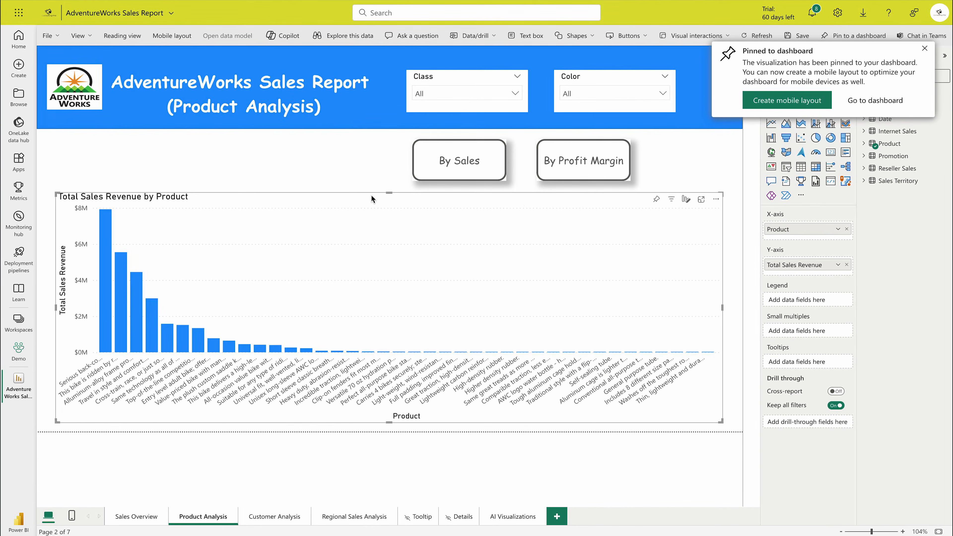
pyautogui.click(658, 199)
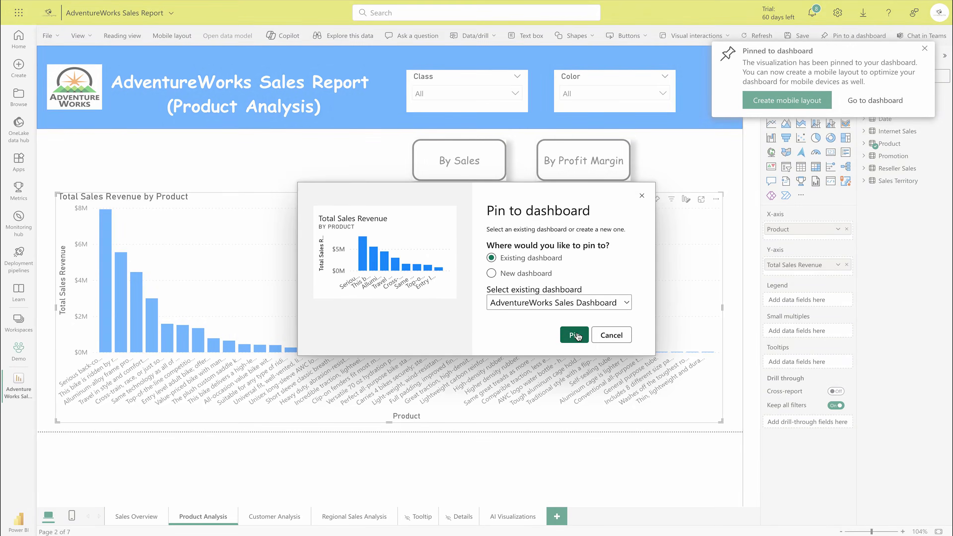
# Set the HouseOwnerFlag slicer on the Customer Analysis page to include all values.
pyautogui.click(268, 520)
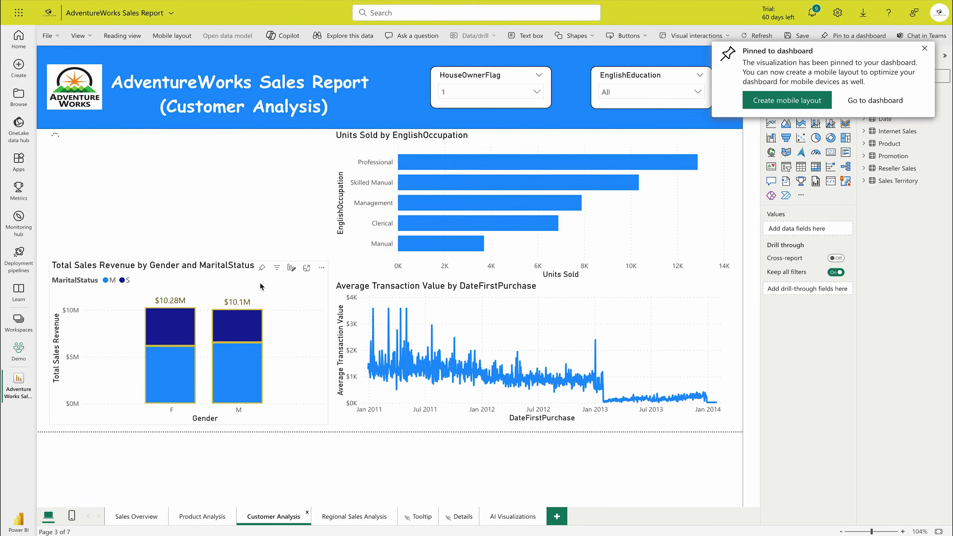
pyautogui.click(261, 268)
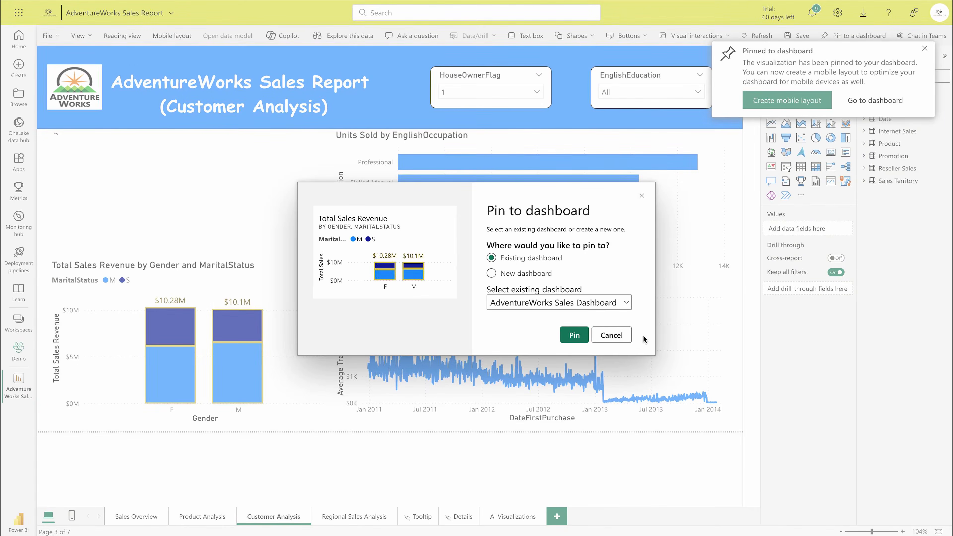
pyautogui.click(611, 334)
pyautogui.click(486, 92)
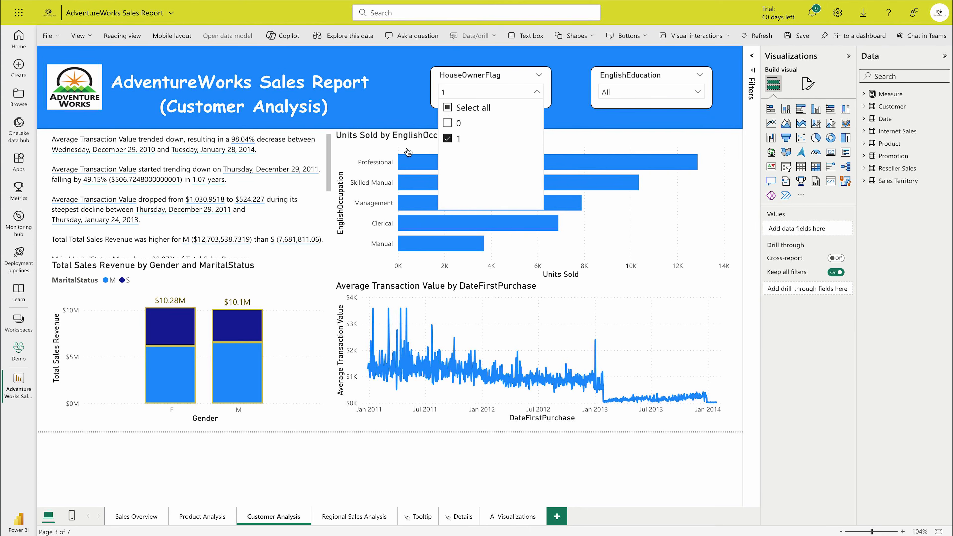
pyautogui.click(449, 107)
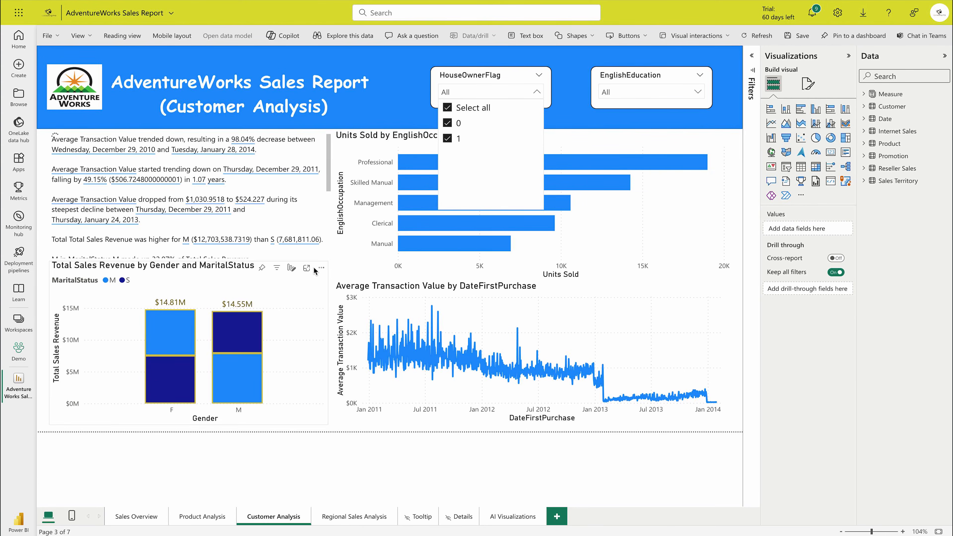
# Pin the Total Sales Revenue by Gender and MaritalStatus chart to the AdventureWorks Sales Dashboard.
pyautogui.click(315, 270)
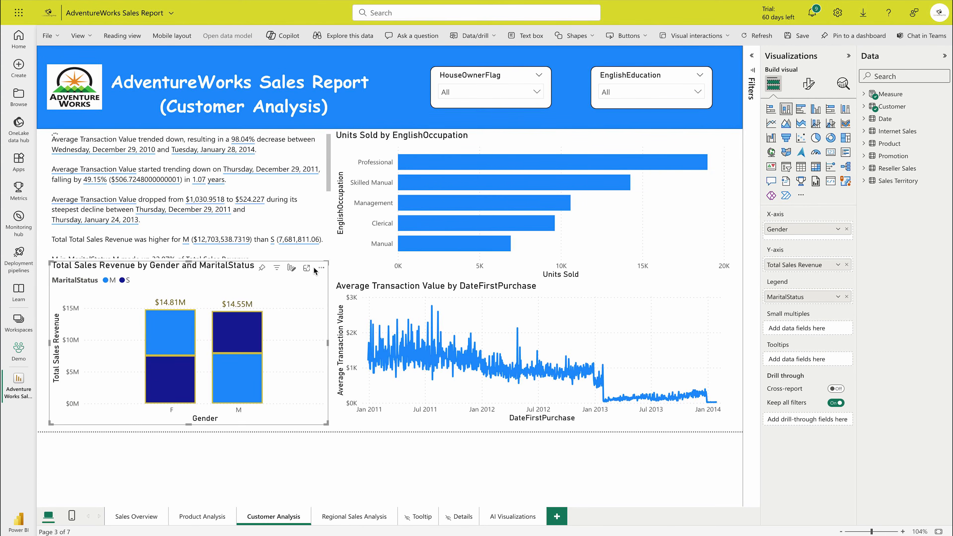
pyautogui.click(262, 269)
pyautogui.click(574, 334)
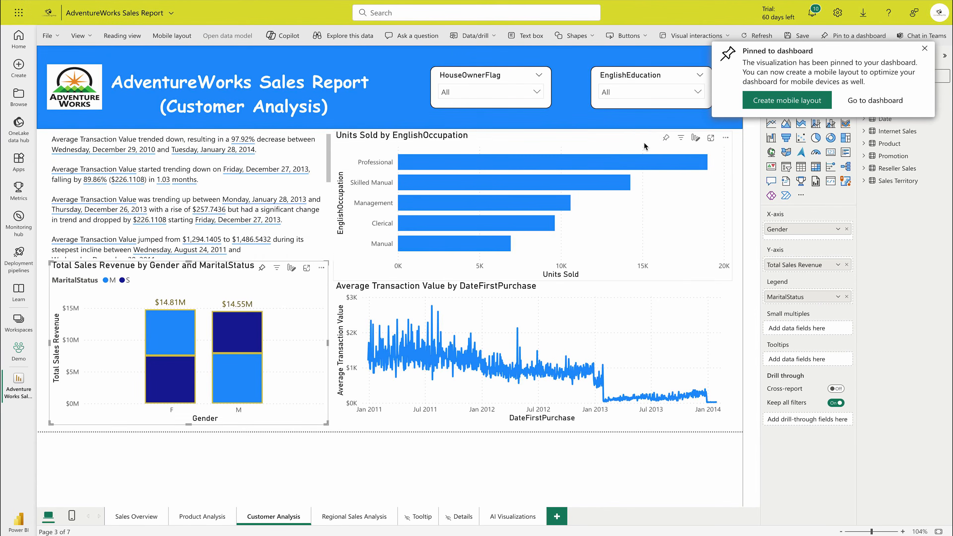
# Pin the Sales by Region by SalesTerritoryCountry waterfall chart from the Regional Sales Analysis page to the AdventureWorks Sales Dashboard.
pyautogui.click(656, 148)
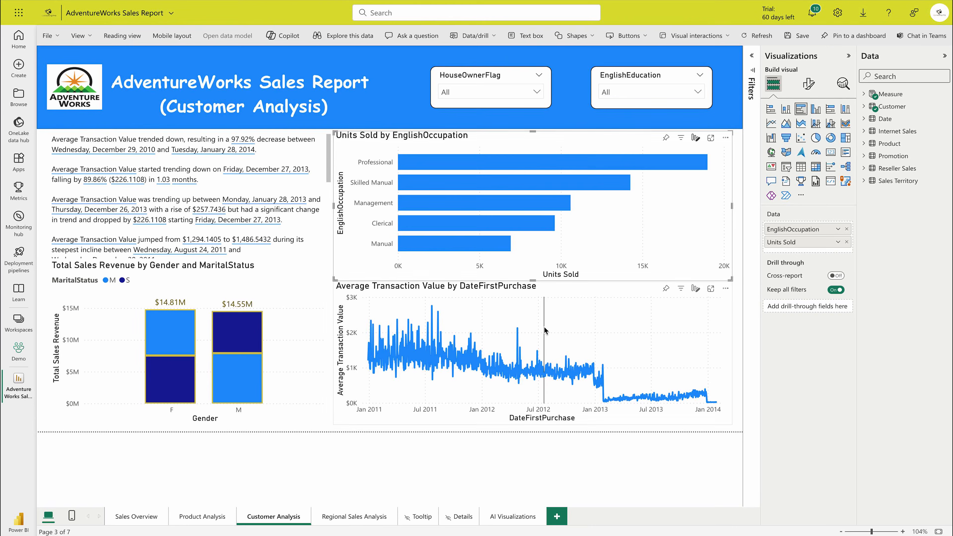
pyautogui.click(352, 518)
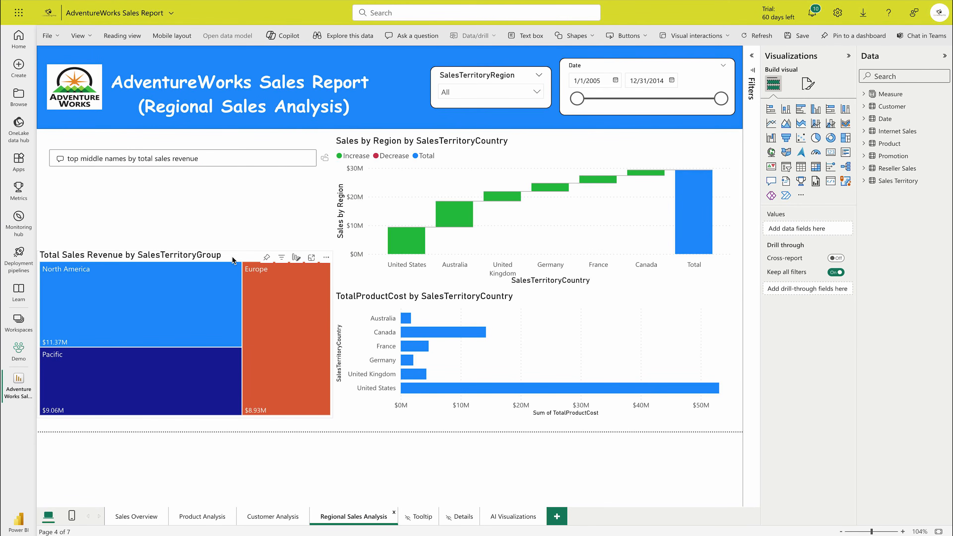
pyautogui.click(232, 260)
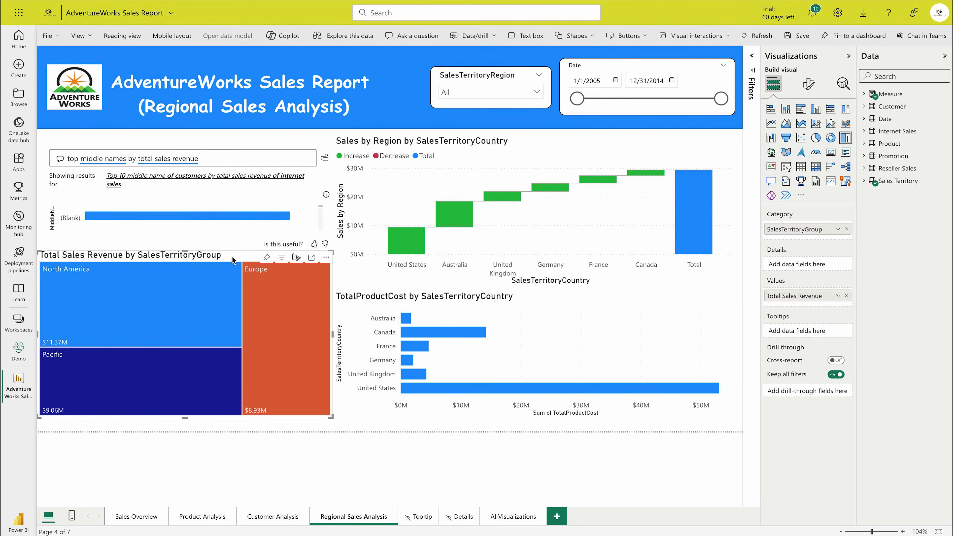
pyautogui.click(468, 144)
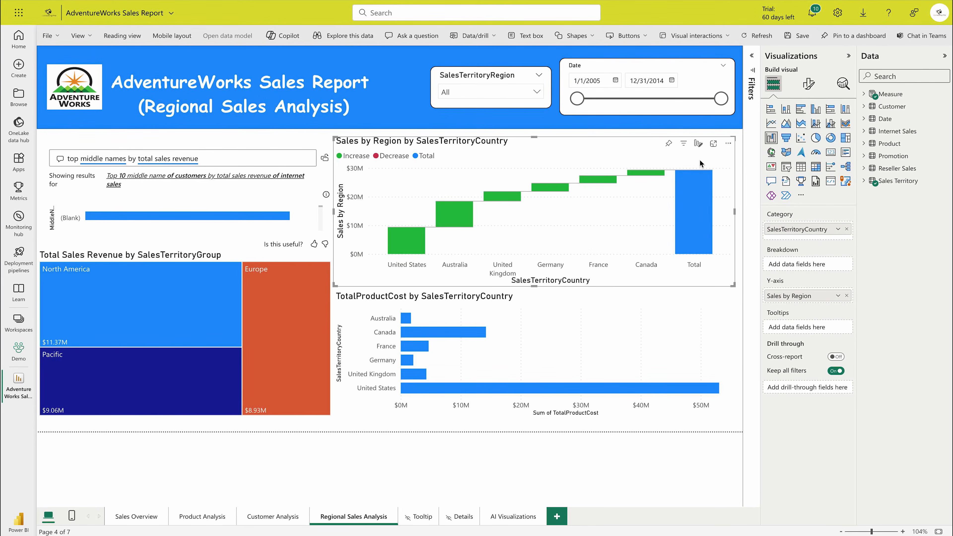
pyautogui.click(665, 145)
pyautogui.click(576, 336)
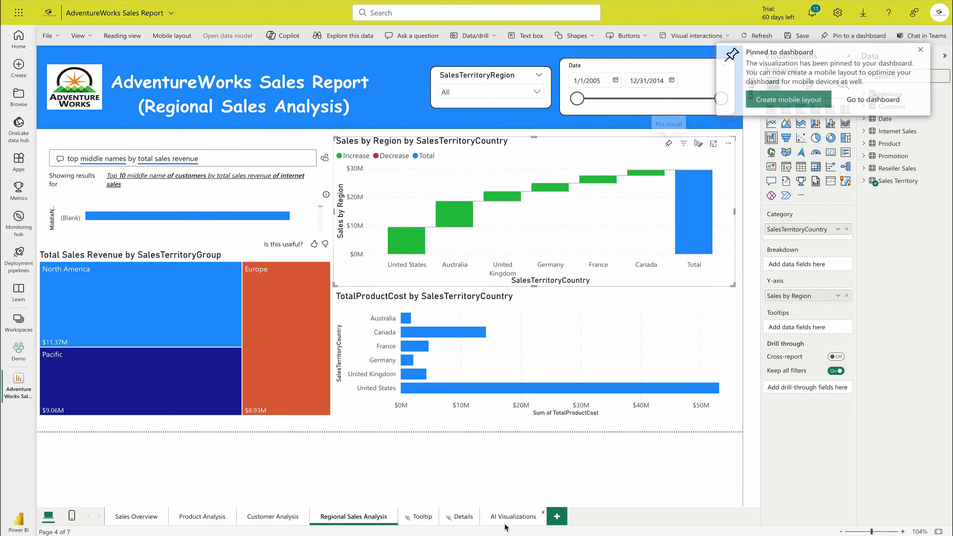
# Pin the Total Sales Revenue decomposition tree from the AI Visualizations page to the AdventureWorks Sales Dashboard.
pyautogui.click(504, 525)
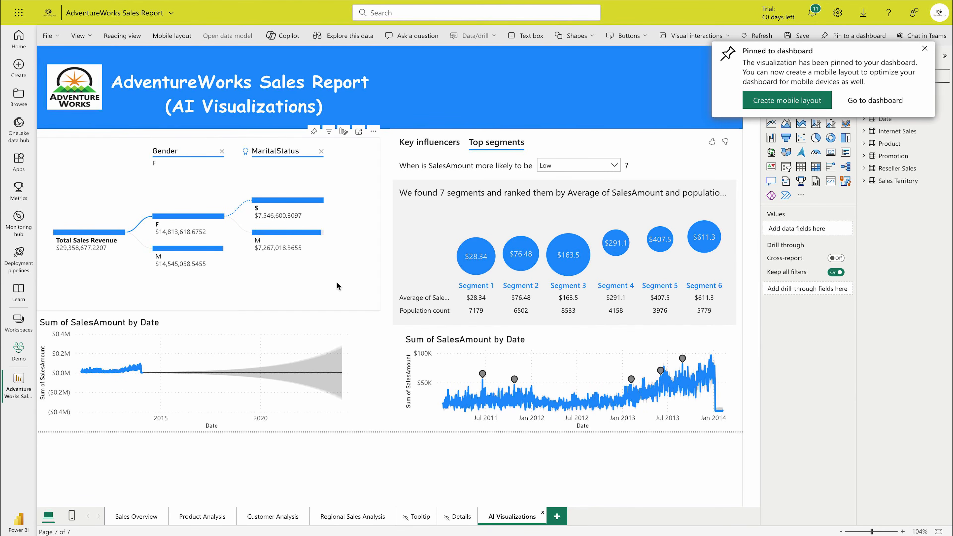
pyautogui.click(251, 300)
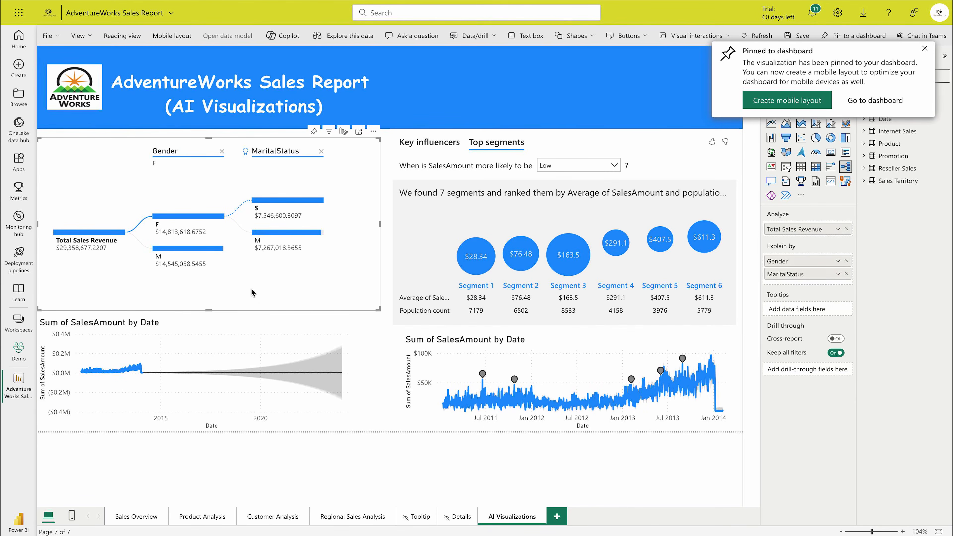
pyautogui.click(315, 131)
pyautogui.click(571, 334)
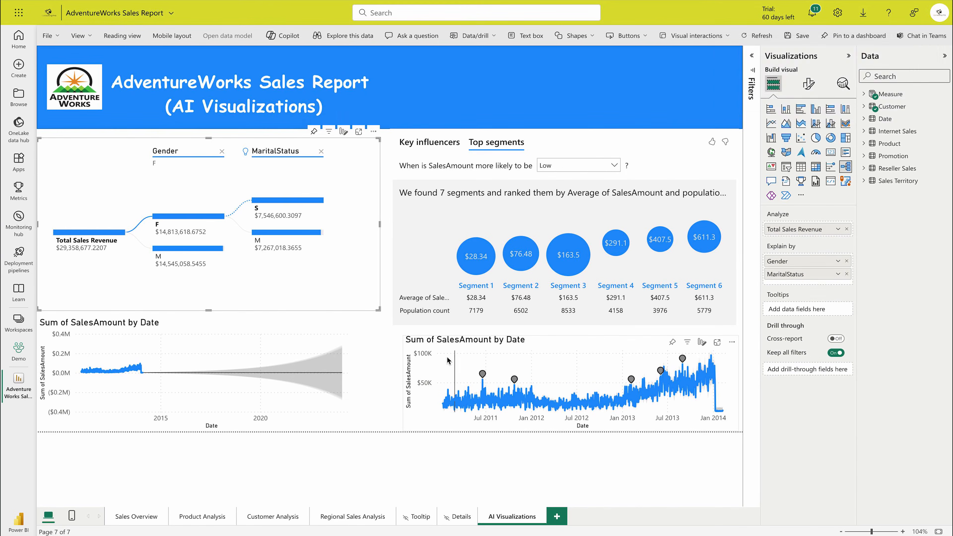
pyautogui.click(568, 343)
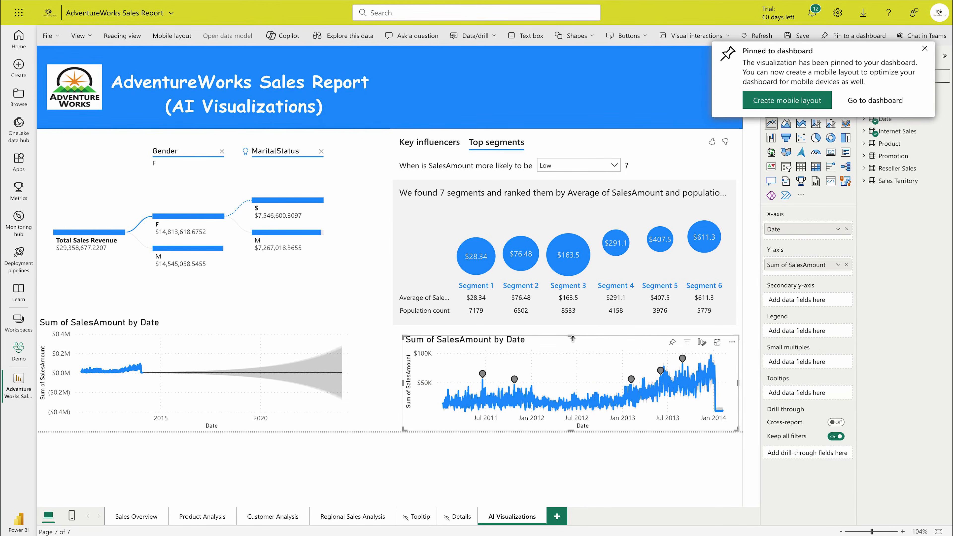
pyautogui.moveTo(569, 342); pyautogui.dragTo(572, 335)
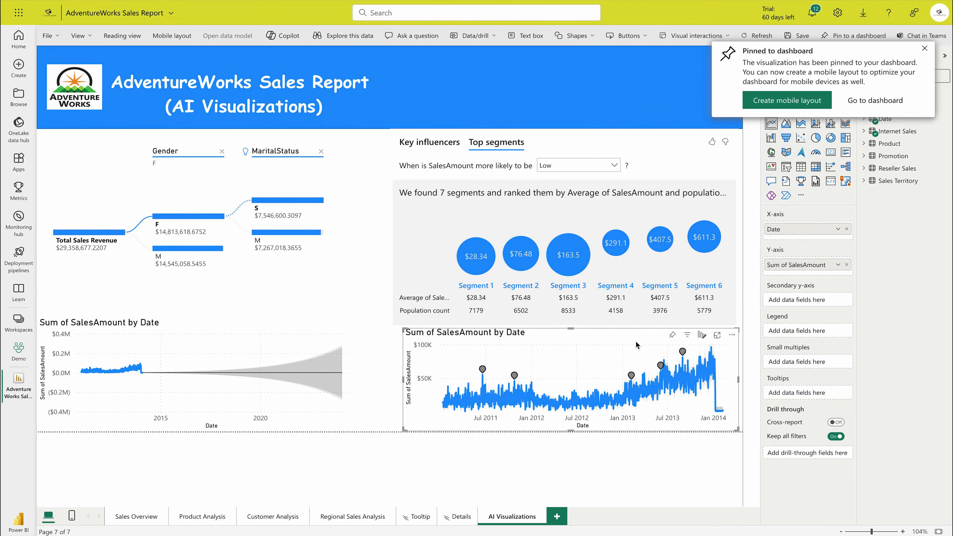
pyautogui.click(672, 334)
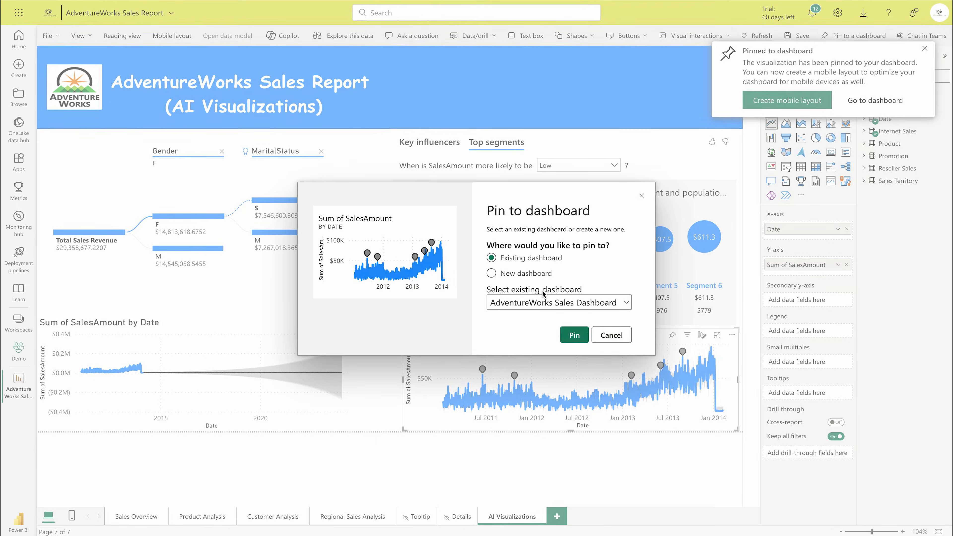
pyautogui.click(609, 336)
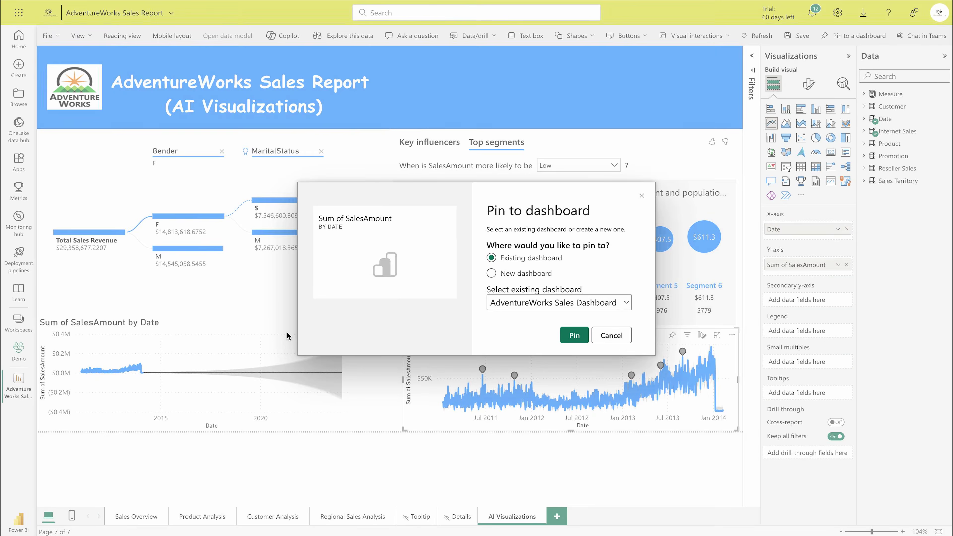
# Pin the Sum of SalesAmount by Date forecast chart to the AdventureWorks Sales Dashboard and go to that dashboard without saving the report changes.
pyautogui.click(286, 325)
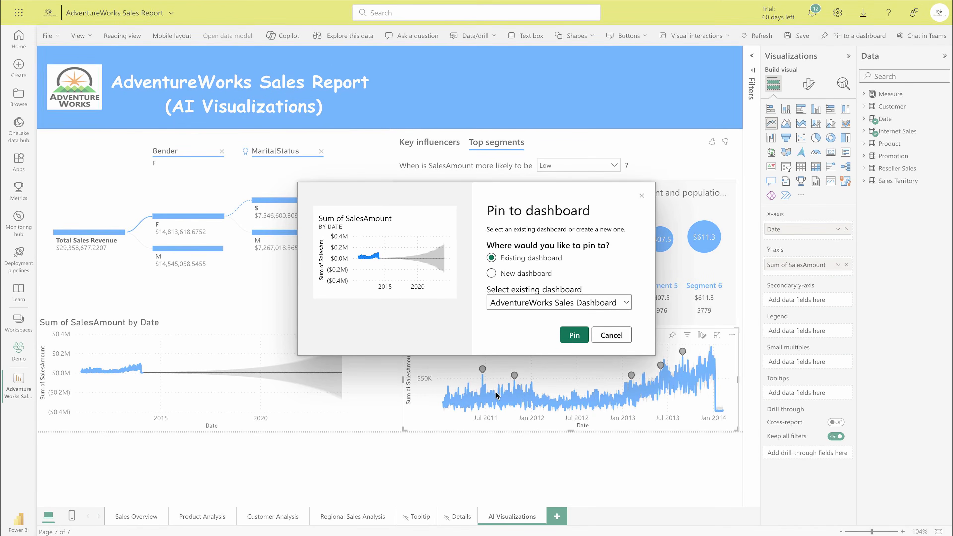
pyautogui.click(573, 337)
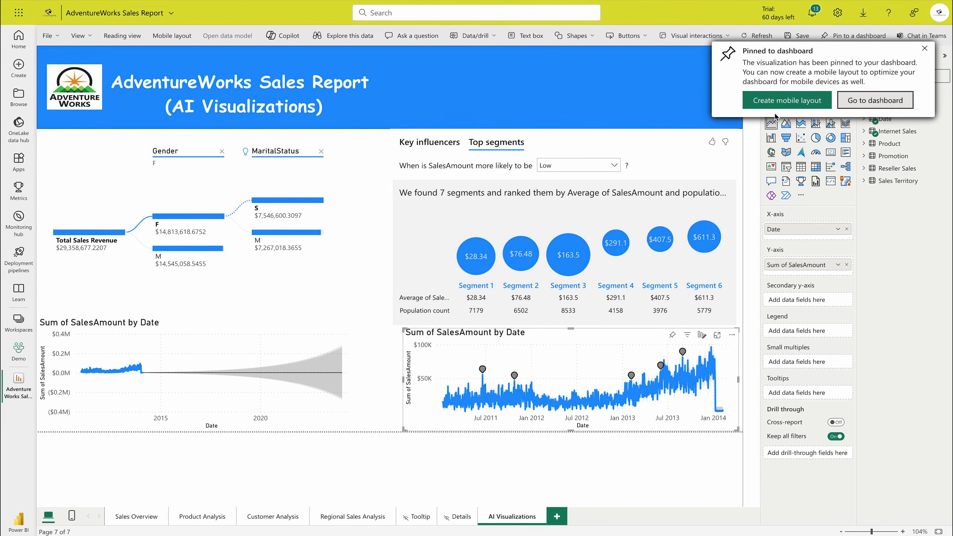
pyautogui.click(865, 109)
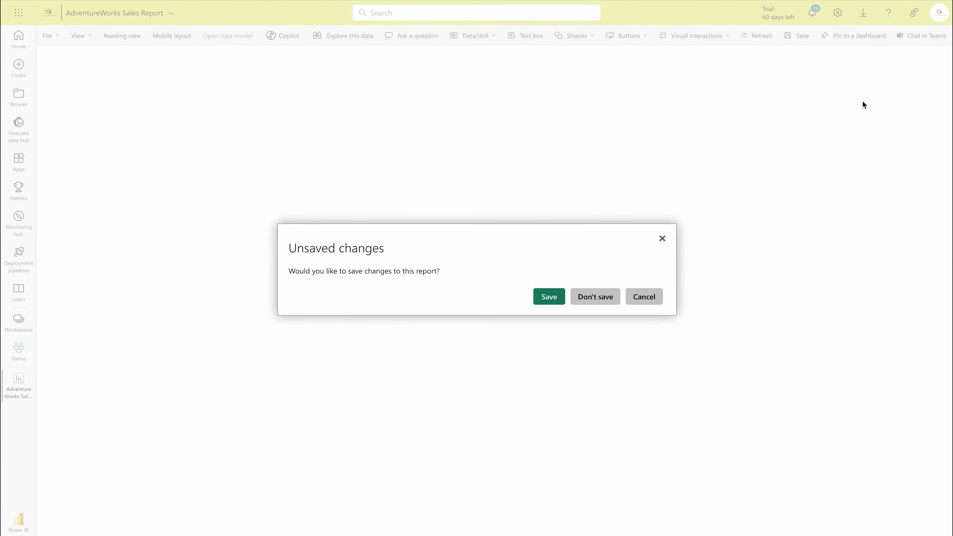
pyautogui.click(584, 297)
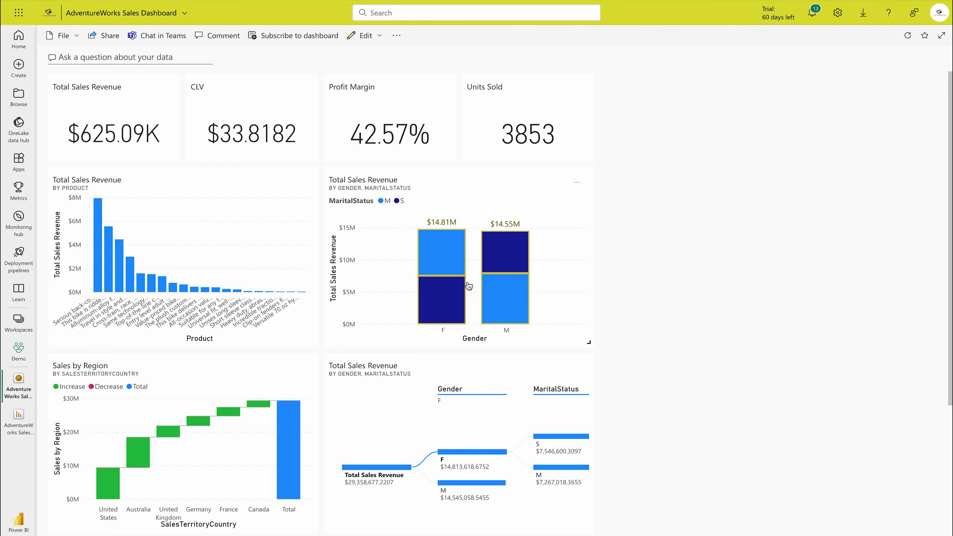
# Move the Gender and MaritalStatus chart beside the decomposition tree and widen the Total Sales Revenue by Product tile to span the four cards.
pyautogui.scroll(-1, 635, 357)
pyautogui.scroll(-2, 634, 355)
pyautogui.scroll(3, 633, 356)
pyautogui.moveTo(375, 190); pyautogui.dragTo(663, 397)
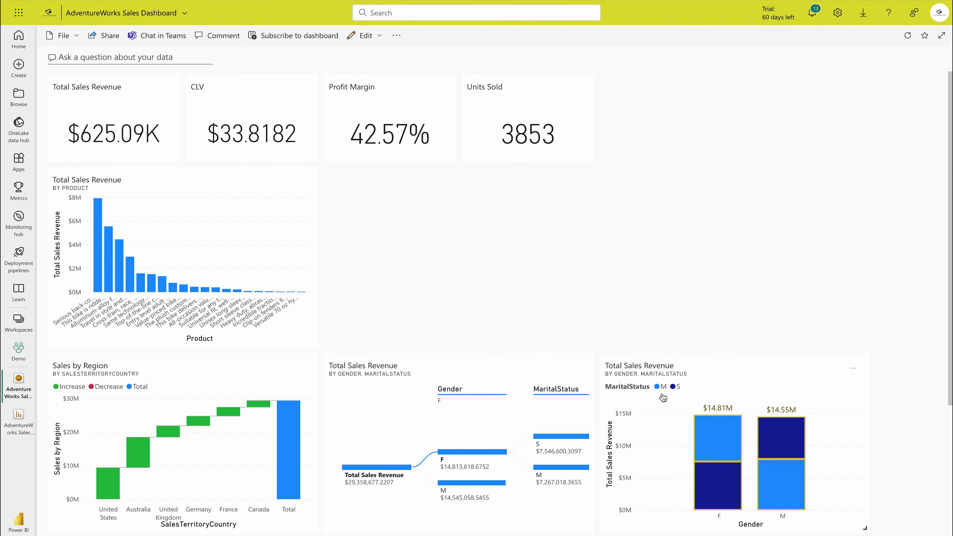
pyautogui.click(307, 218)
pyautogui.moveTo(313, 343); pyautogui.dragTo(594, 342)
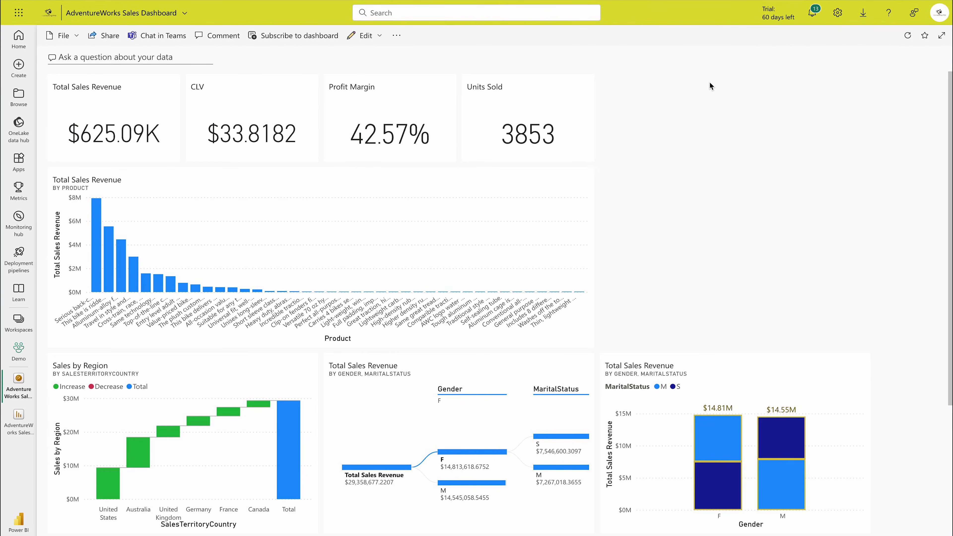
# Place the decomposition tree beside the Sum of SalesAmount forecast and the Gender and MaritalStatus chart beside Sales by Region.
pyautogui.scroll(-5, 589, 293)
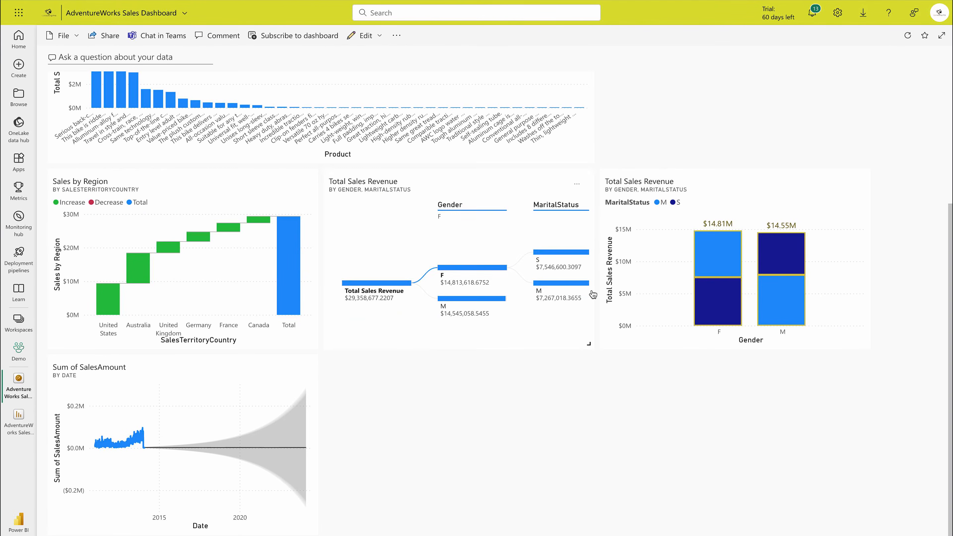
pyautogui.moveTo(405, 246); pyautogui.dragTo(393, 411)
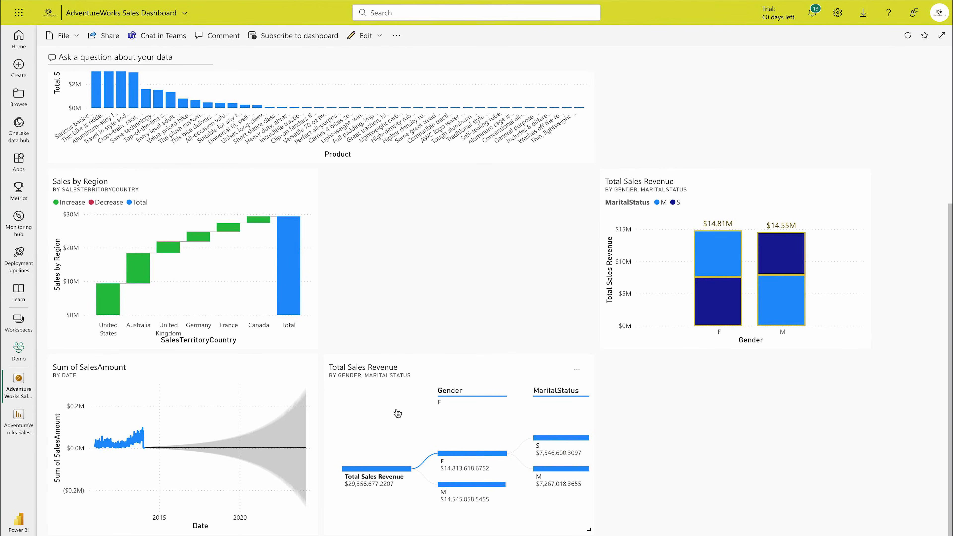
pyautogui.moveTo(615, 244); pyautogui.dragTo(455, 189)
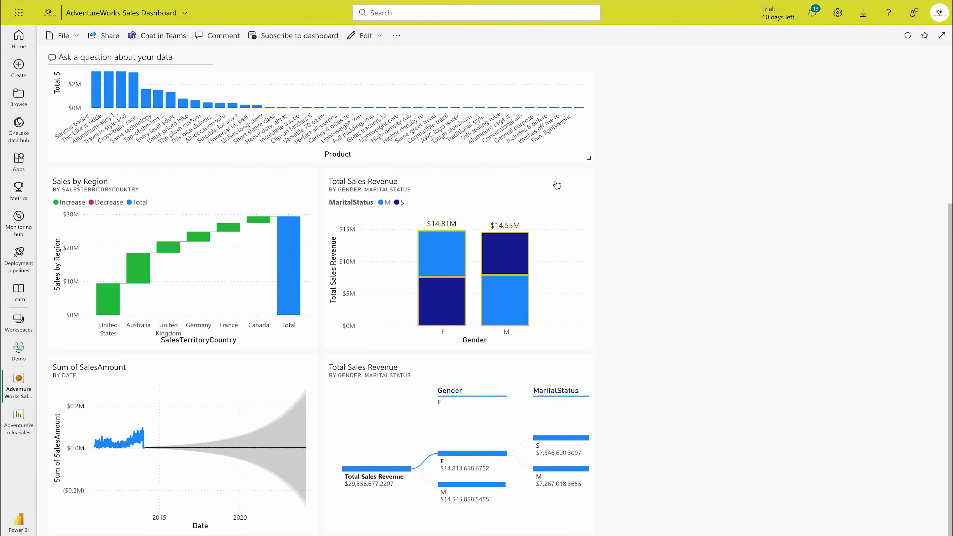
pyautogui.scroll(5, 604, 254)
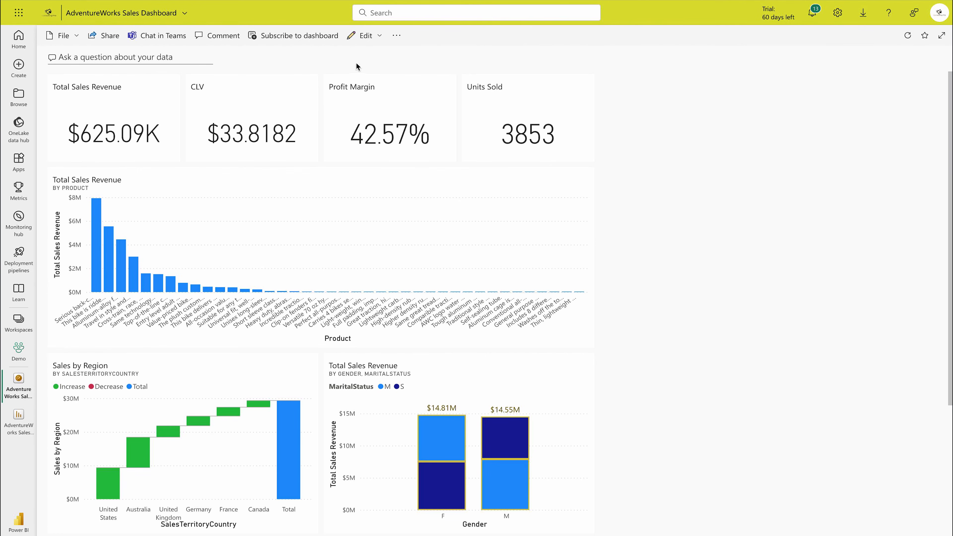
# Start a new text box tile on the dashboard with the content "AdventureWorks Sales Dashboard".
pyautogui.click(396, 39)
pyautogui.click(367, 37)
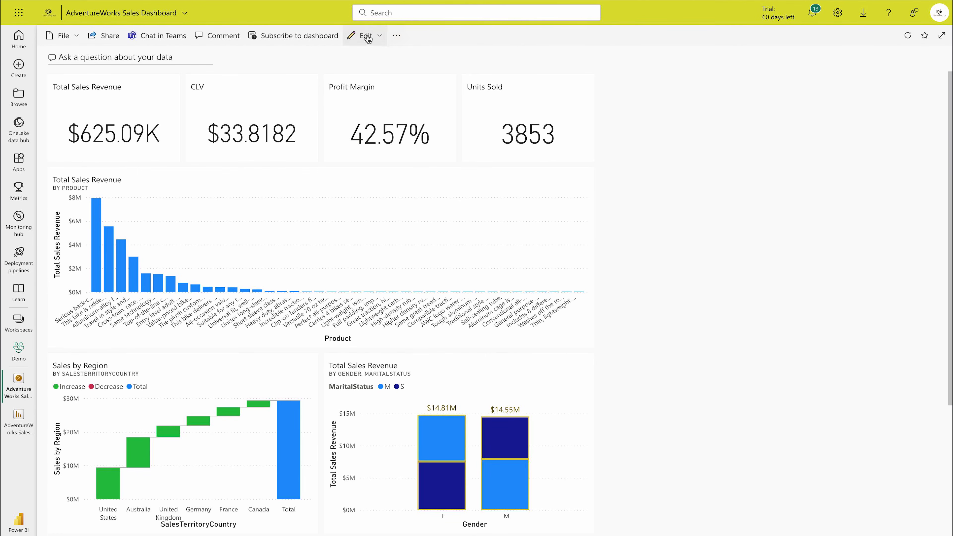
pyautogui.click(367, 37)
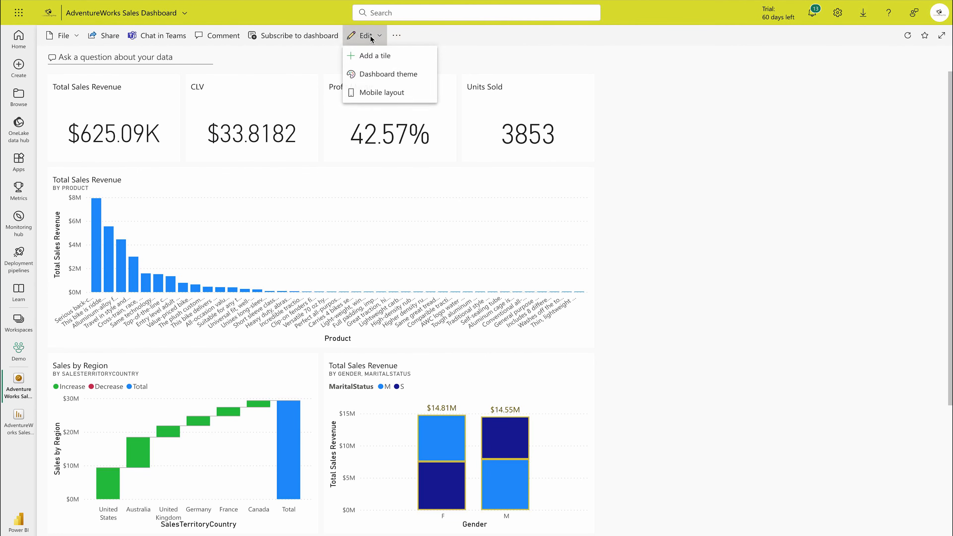
pyautogui.click(390, 56)
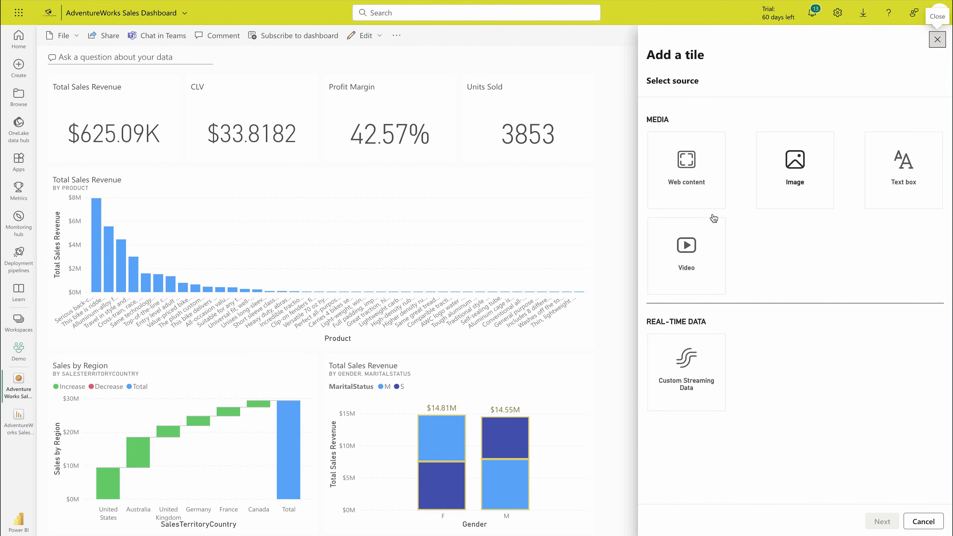
pyautogui.click(887, 173)
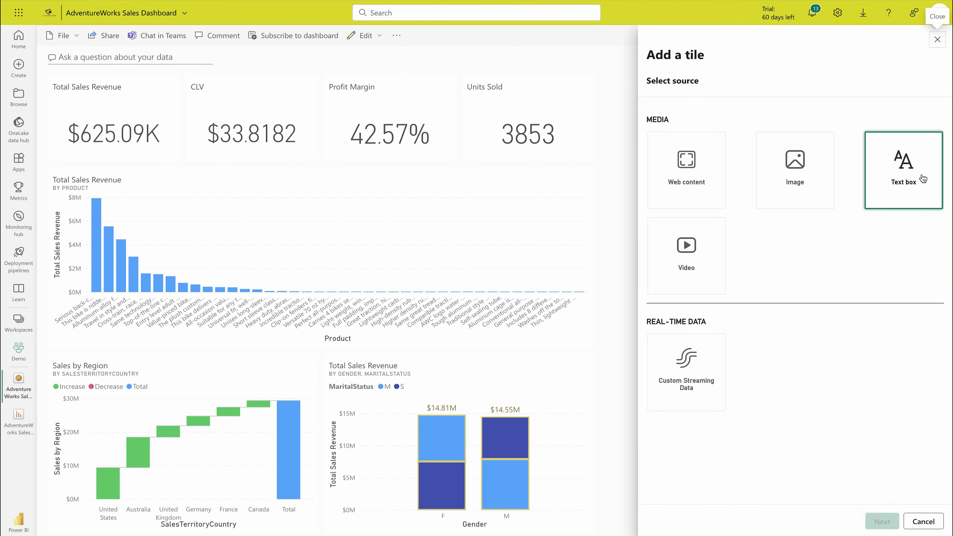
pyautogui.click(881, 521)
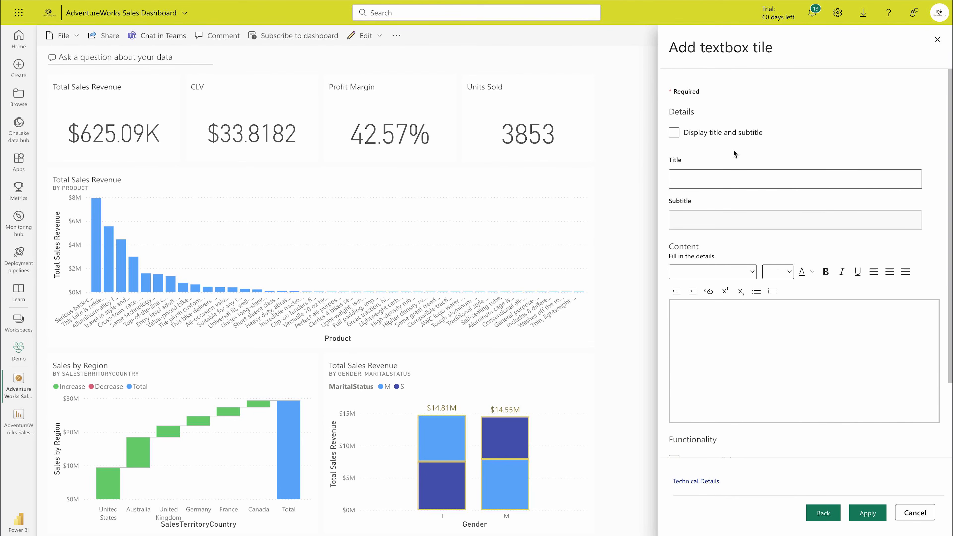
pyautogui.click(725, 328)
pyautogui.write('AdventureWorks Sales Dashboard')
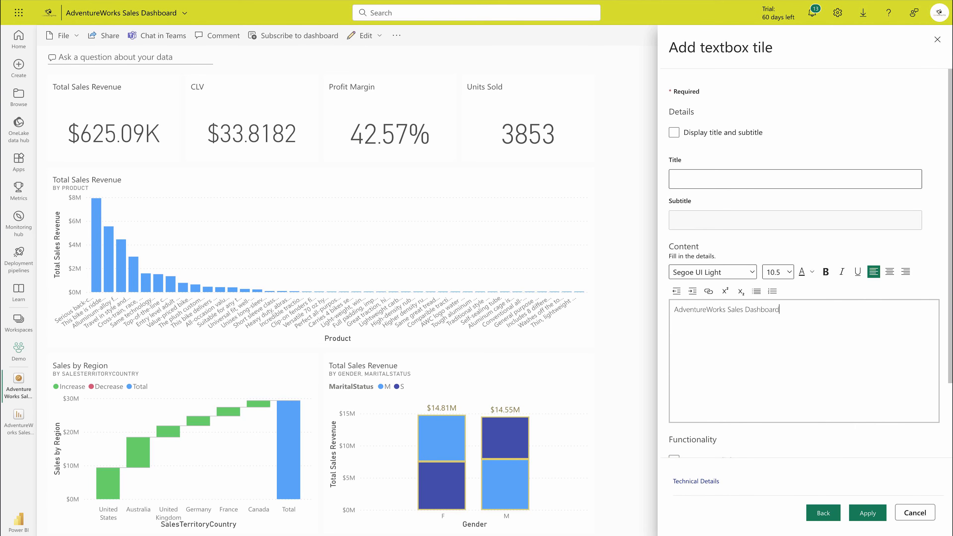
# Format the tile text as bold, centred Comic Sans MS at size 24 and add the tile to the dashboard.
pyautogui.tripleClick(735, 317)
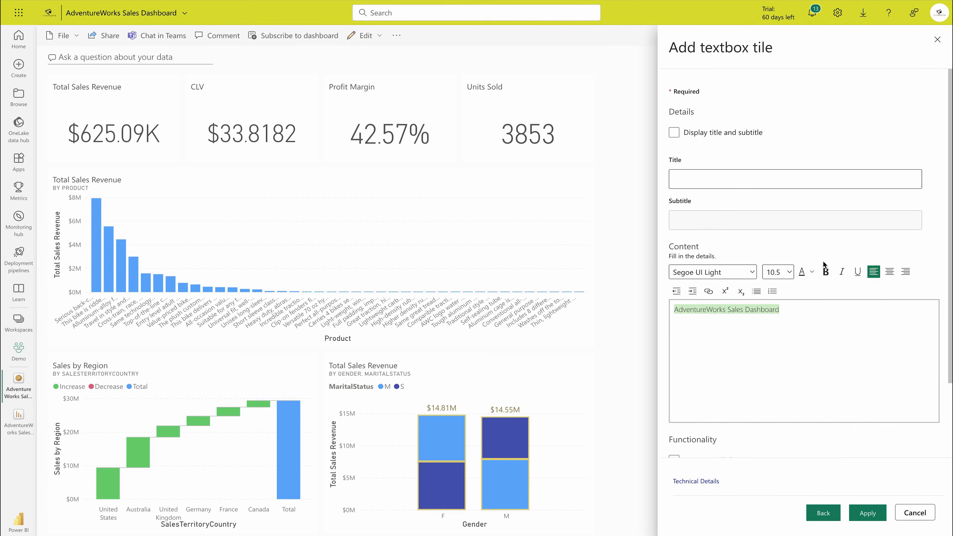
pyautogui.click(825, 272)
pyautogui.click(751, 273)
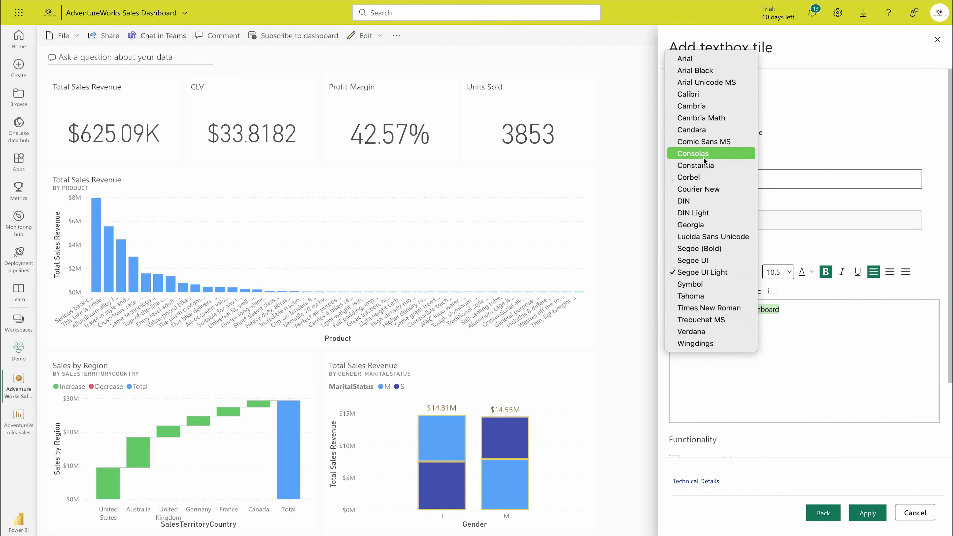
pyautogui.click(702, 143)
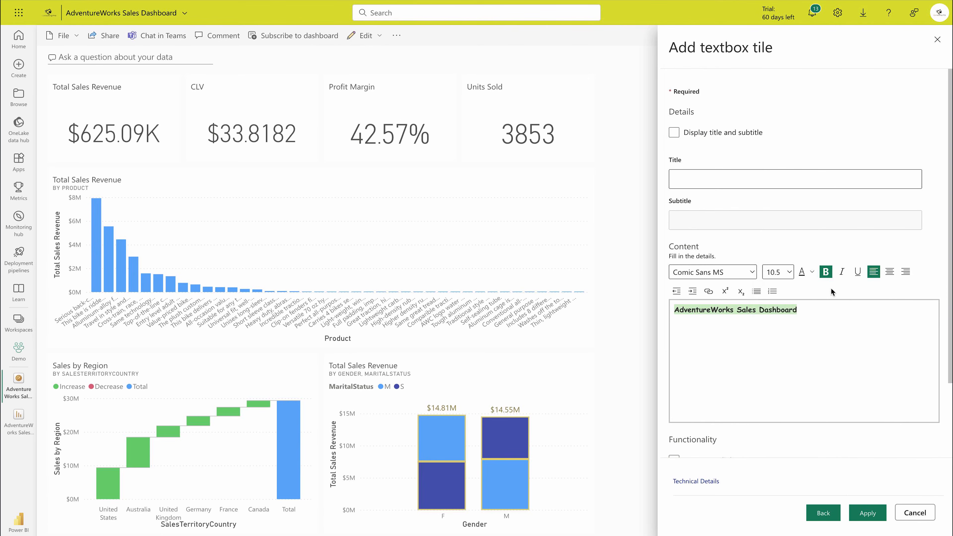
pyautogui.click(784, 272)
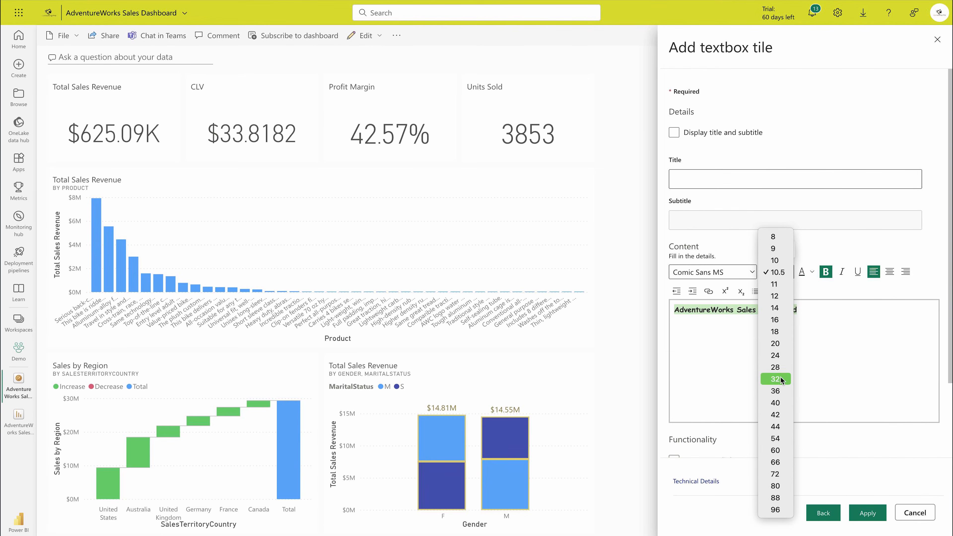
pyautogui.click(780, 363)
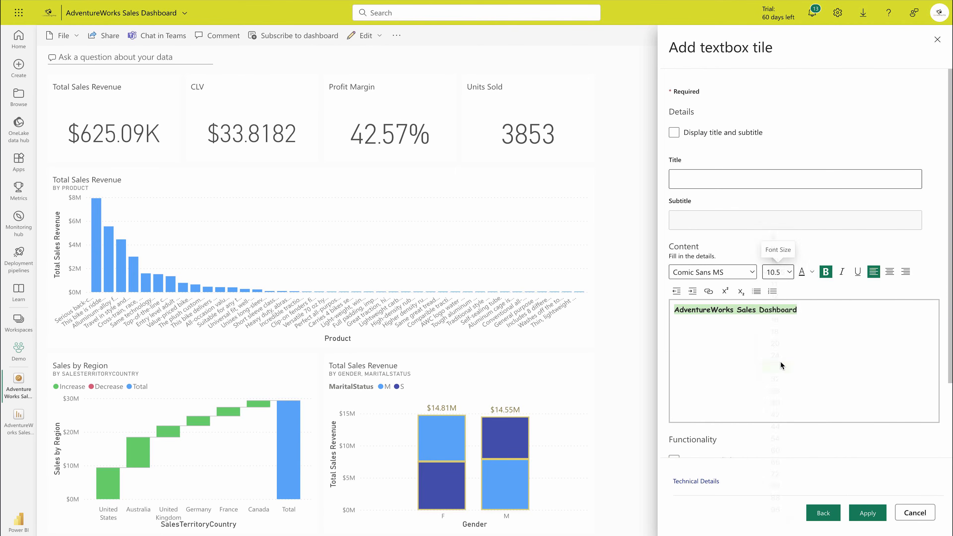
pyautogui.click(787, 272)
pyautogui.click(775, 260)
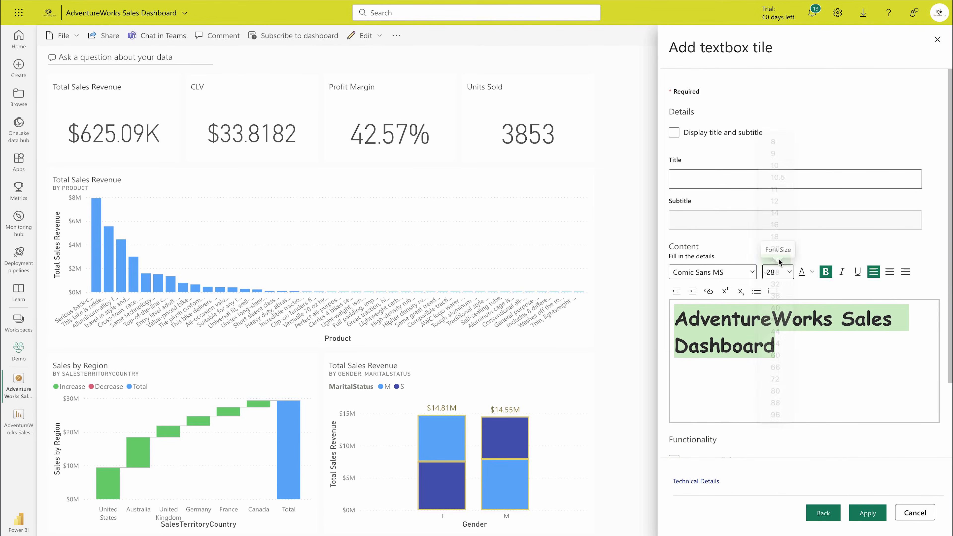
pyautogui.click(894, 273)
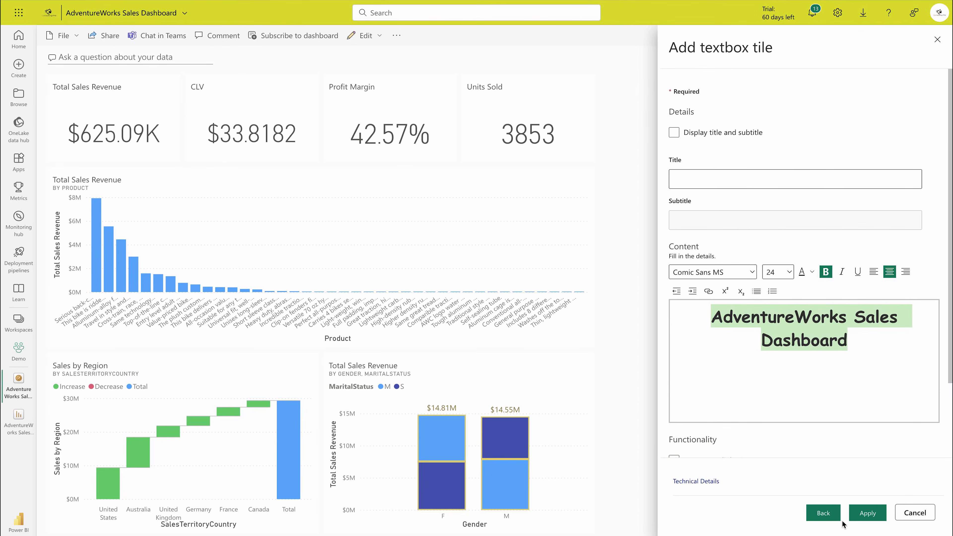
pyautogui.scroll(-2, 806, 383)
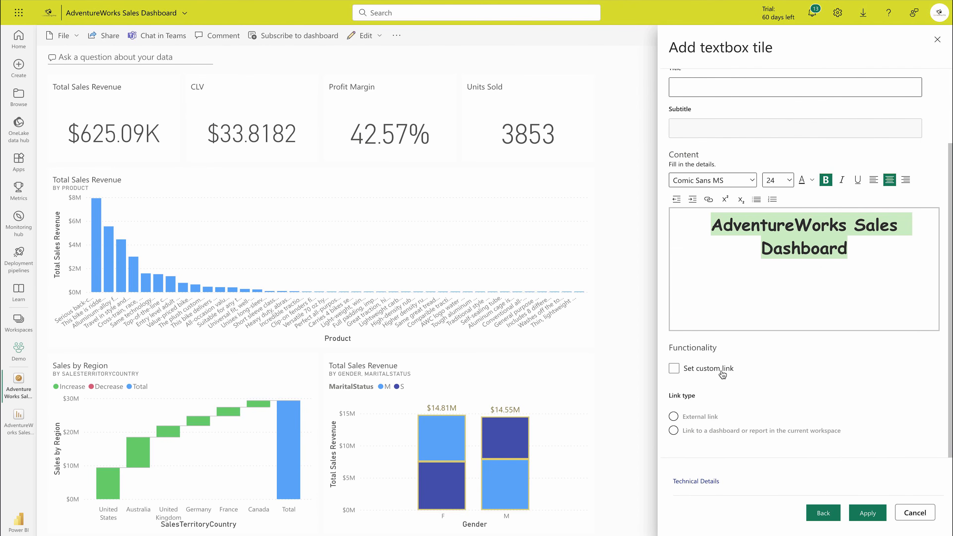
pyautogui.click(865, 512)
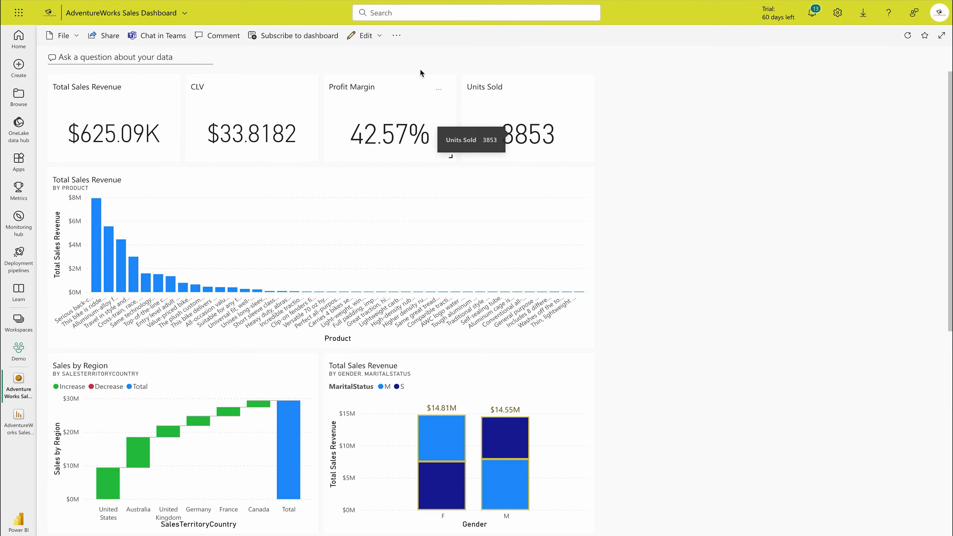
# Move the title text tile beside the Units Sold card and resize it to a wide banner one card high.
pyautogui.scroll(-8, 657, 199)
pyautogui.moveTo(228, 432); pyautogui.dragTo(787, 125)
pyautogui.scroll(5, 729, 191)
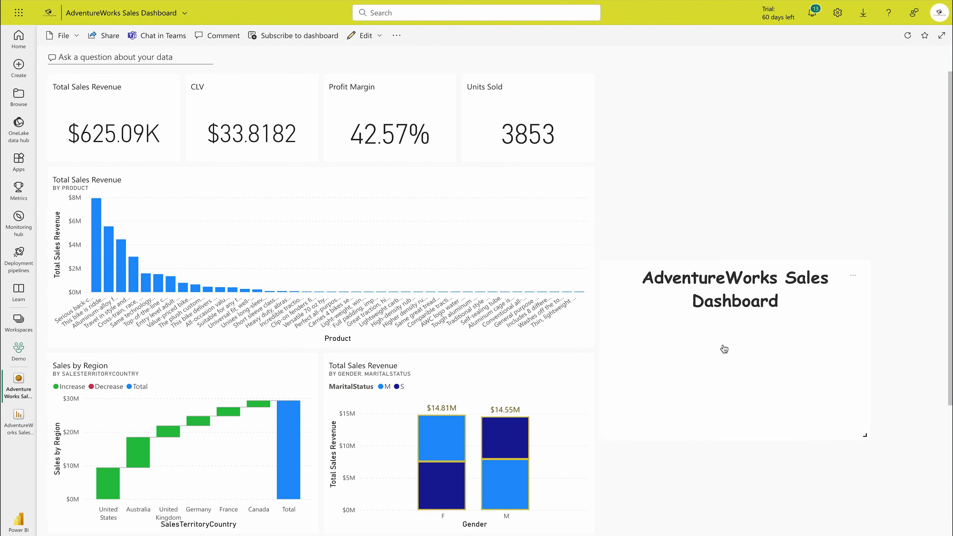
pyautogui.moveTo(724, 315); pyautogui.dragTo(731, 122)
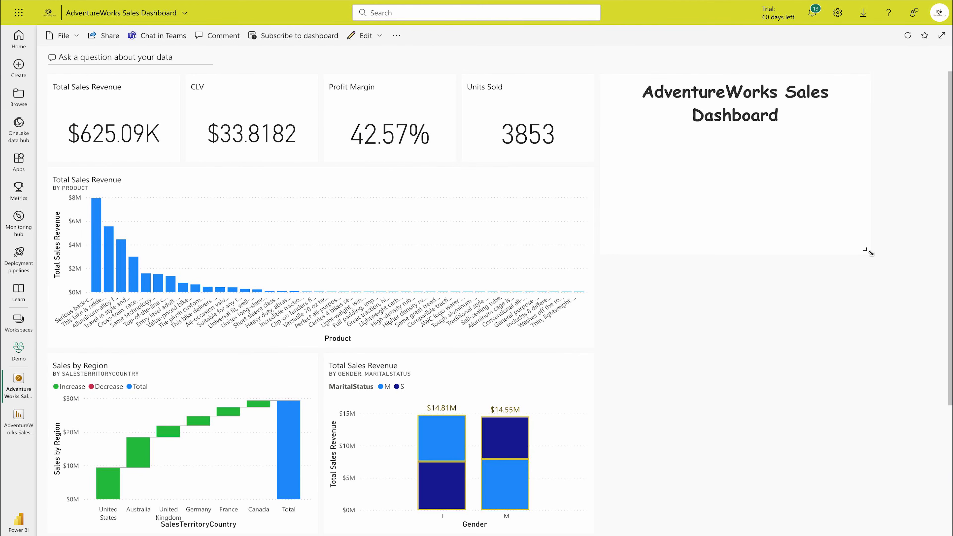
pyautogui.moveTo(870, 253); pyautogui.dragTo(943, 162)
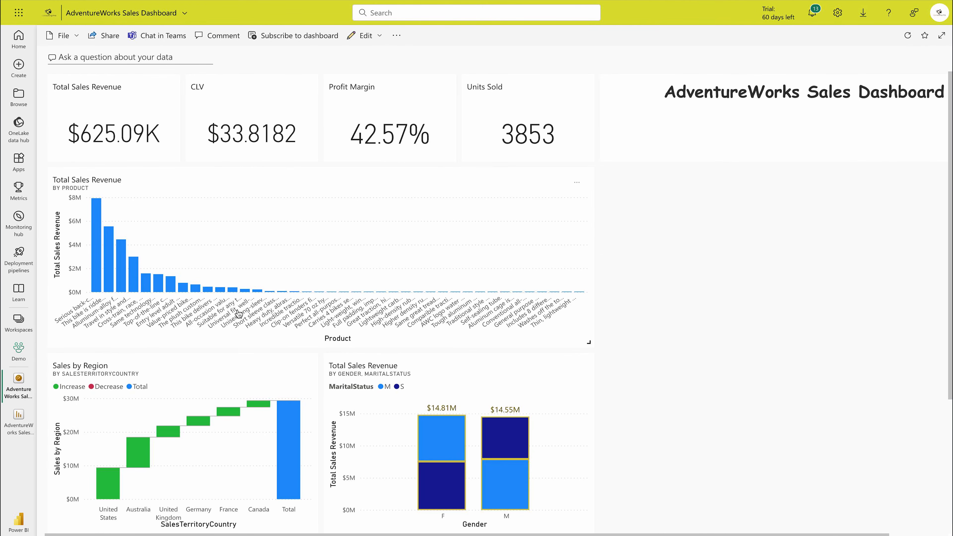
# Shift the forecast, decomposition tree, Gender and MaritalStatus, and Sales by Region tiles down by one card height.
pyautogui.scroll(-5, 238, 314)
pyautogui.moveTo(206, 422); pyautogui.dragTo(206, 502)
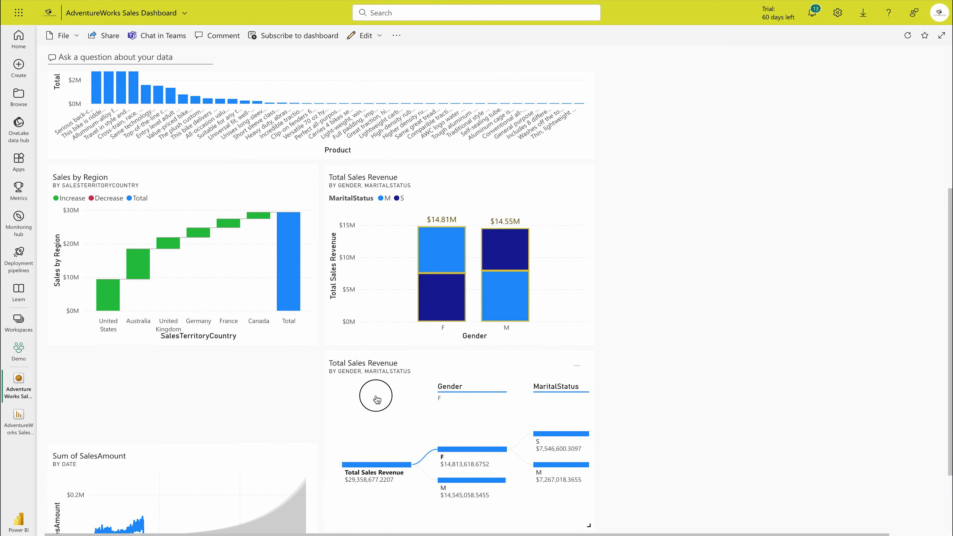
pyautogui.moveTo(394, 245); pyautogui.dragTo(370, 309)
pyautogui.scroll(-5, 370, 311)
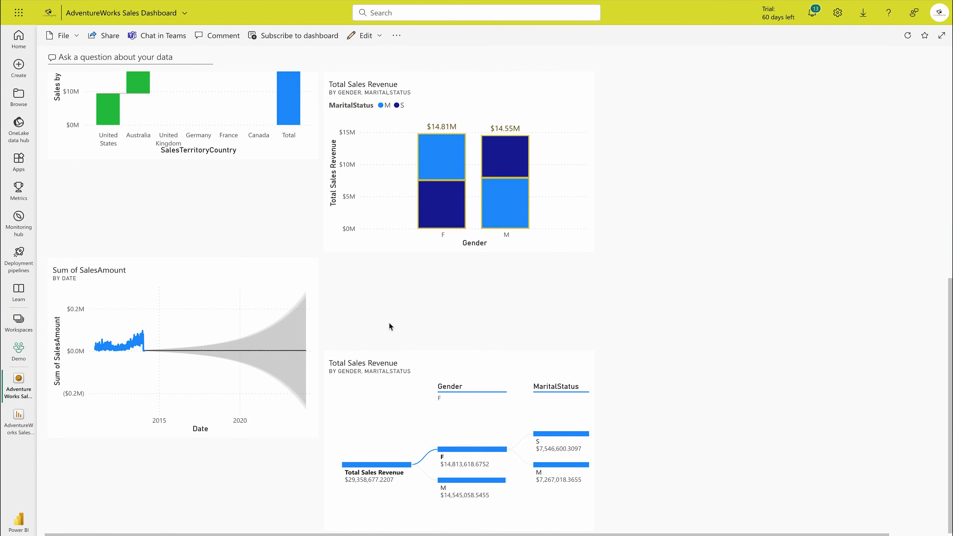
pyautogui.moveTo(383, 376)
pyautogui.mouseDown()
pyautogui.moveTo(383, 313)
pyautogui.moveTo(387, 391)
pyautogui.mouseUp()
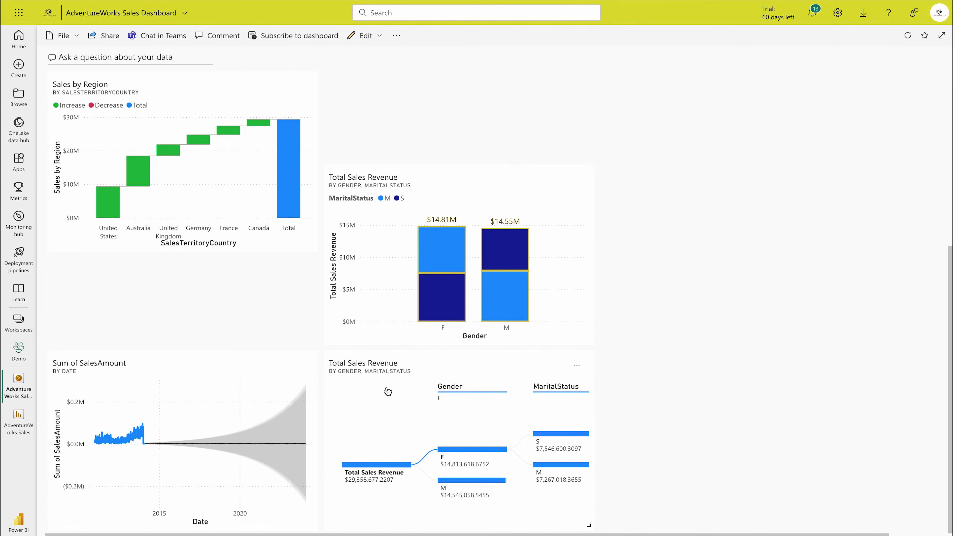
pyautogui.scroll(2, 388, 391)
pyautogui.moveTo(249, 160); pyautogui.dragTo(249, 263)
pyautogui.scroll(4, 248, 264)
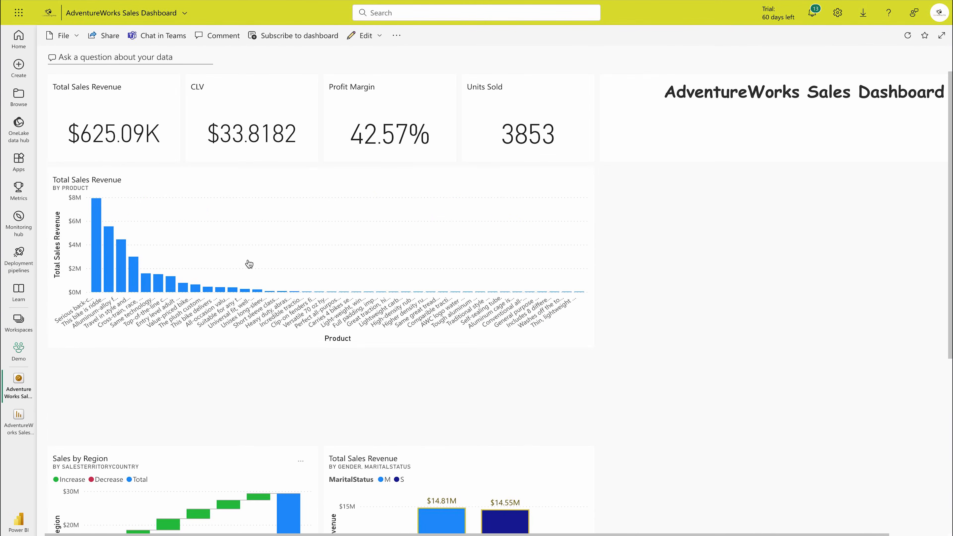
# Move the Total Sales Revenue by Product chart and the four KPI cards down one card height to free the top row.
pyautogui.click(149, 113)
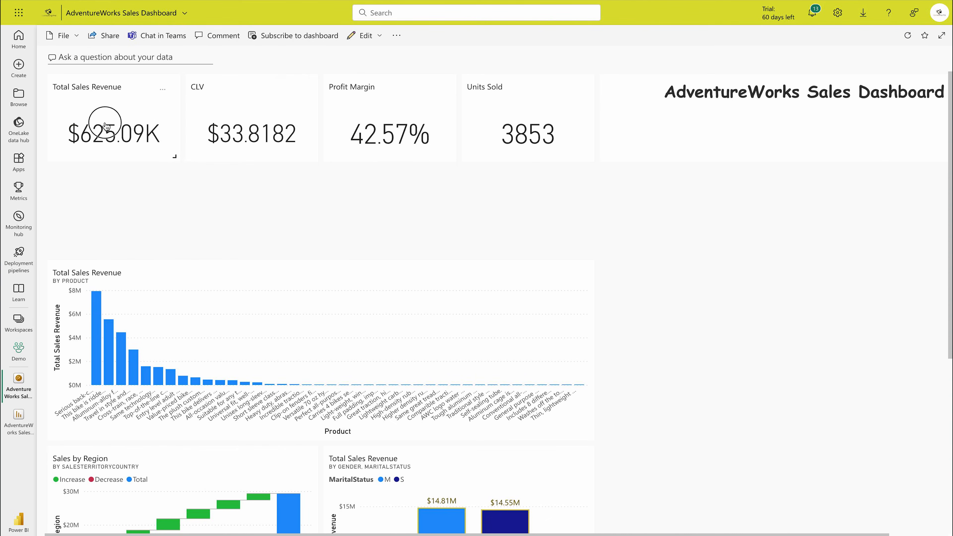
pyautogui.moveTo(81, 107); pyautogui.dragTo(90, 169)
pyautogui.moveTo(231, 100); pyautogui.dragTo(234, 196)
pyautogui.moveTo(410, 98); pyautogui.dragTo(407, 173)
pyautogui.moveTo(509, 84); pyautogui.dragTo(513, 176)
# Move the title text tile into the empty top row and widen it to span all four KPI cards.
pyautogui.moveTo(648, 90); pyautogui.dragTo(117, 86)
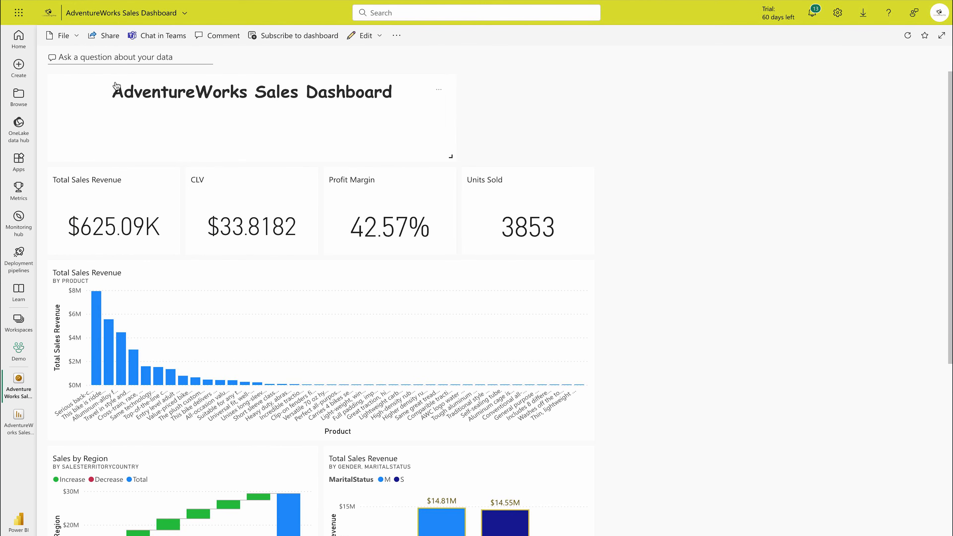
pyautogui.moveTo(448, 153); pyautogui.dragTo(572, 141)
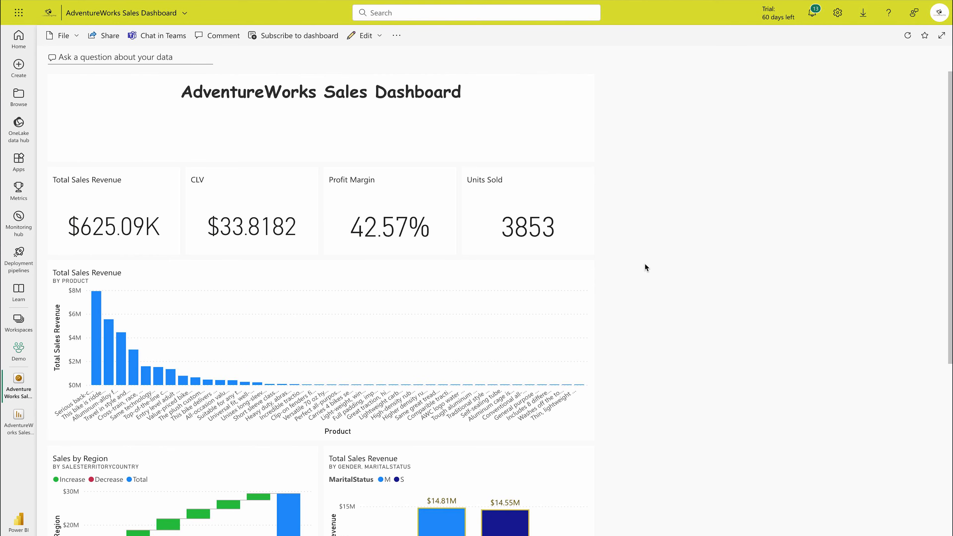
pyautogui.scroll(-7, 644, 265)
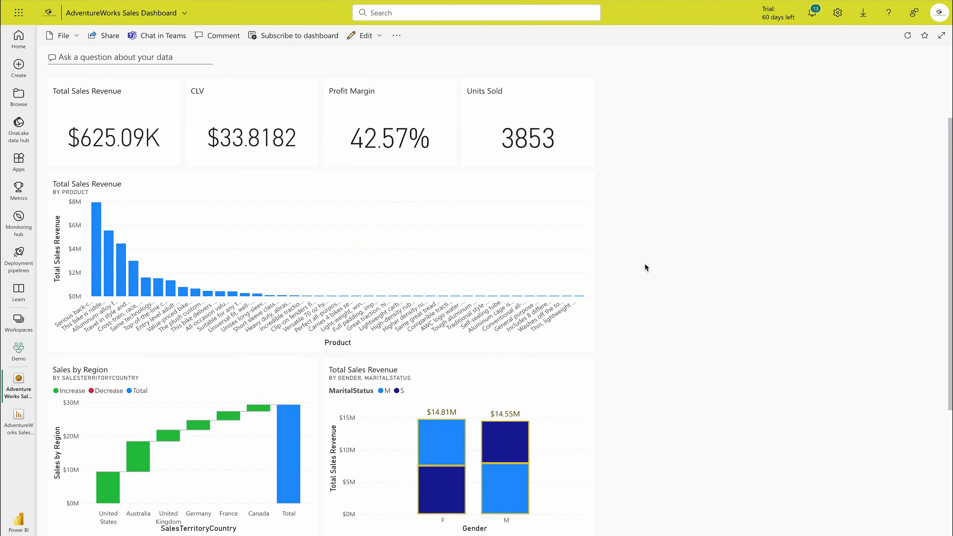
pyautogui.scroll(7, 644, 265)
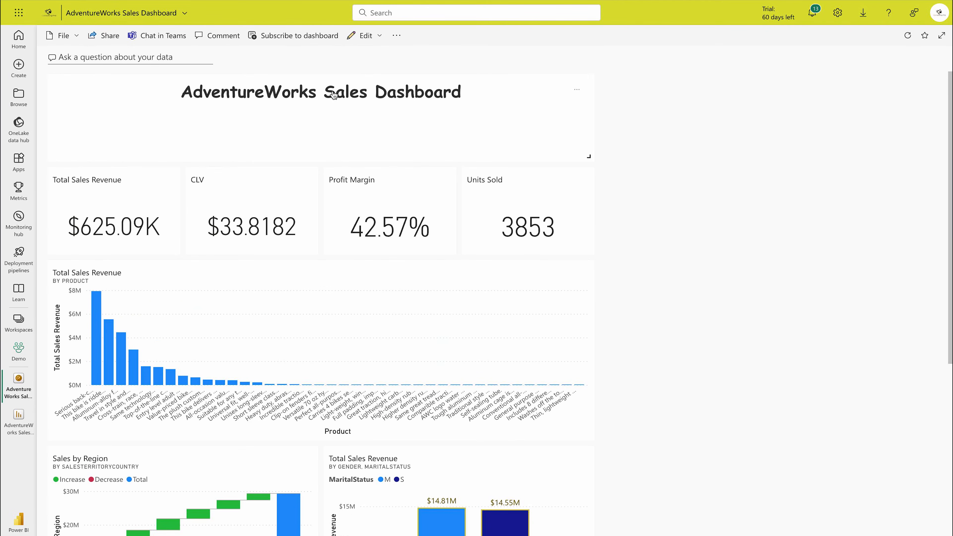
# View the dashboard's sharing options and close them without granting access.
pyautogui.click(107, 42)
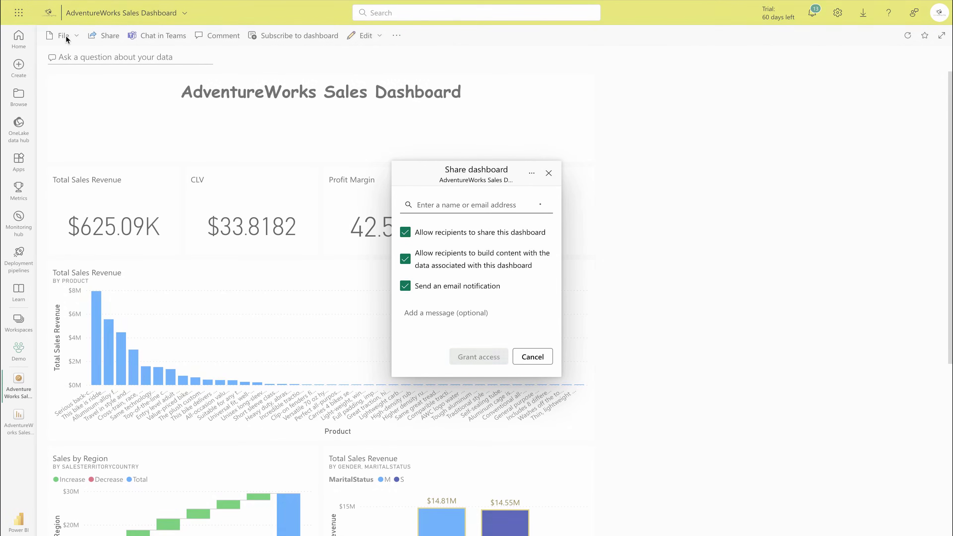
pyautogui.click(548, 173)
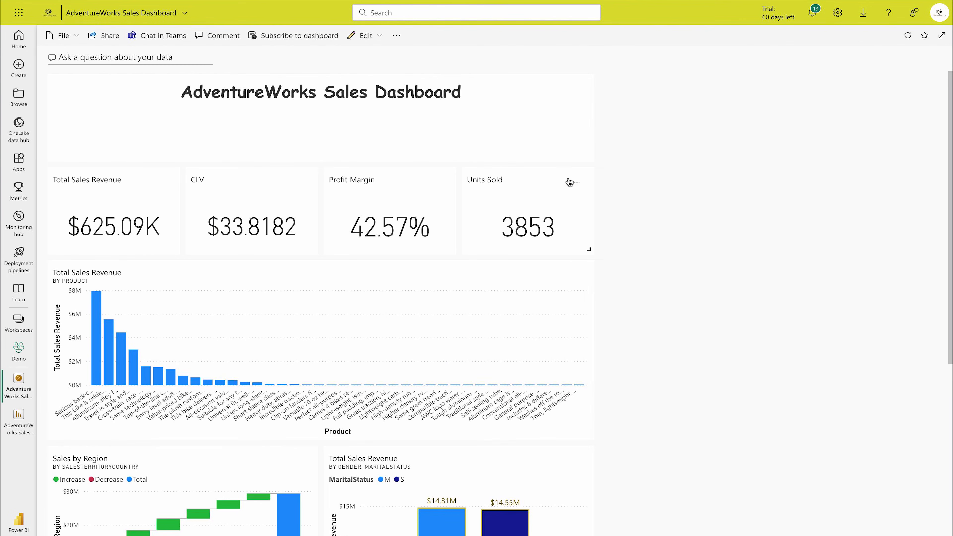
# Examine the Units Sold tile's details, including its external custom link options, and leave without applying changes.
pyautogui.click(576, 183)
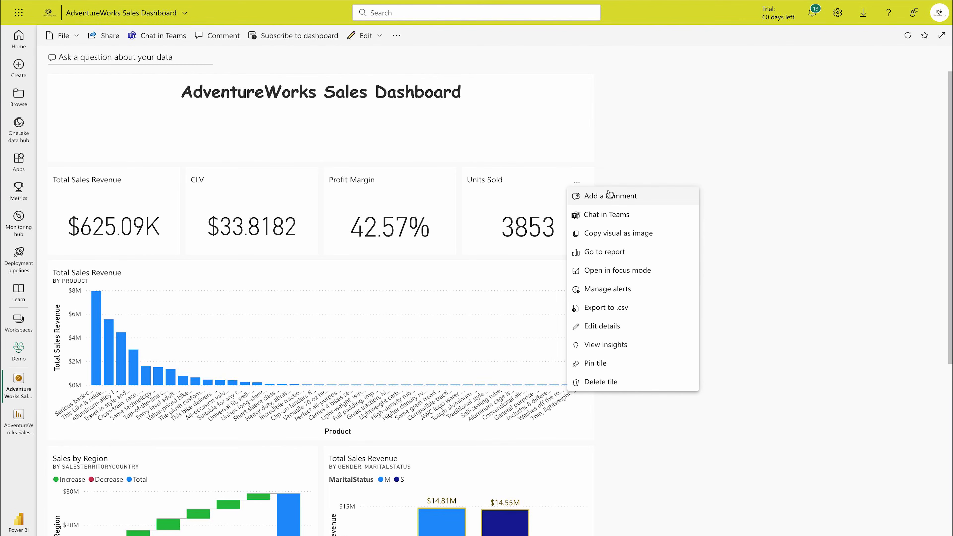
pyautogui.click(615, 326)
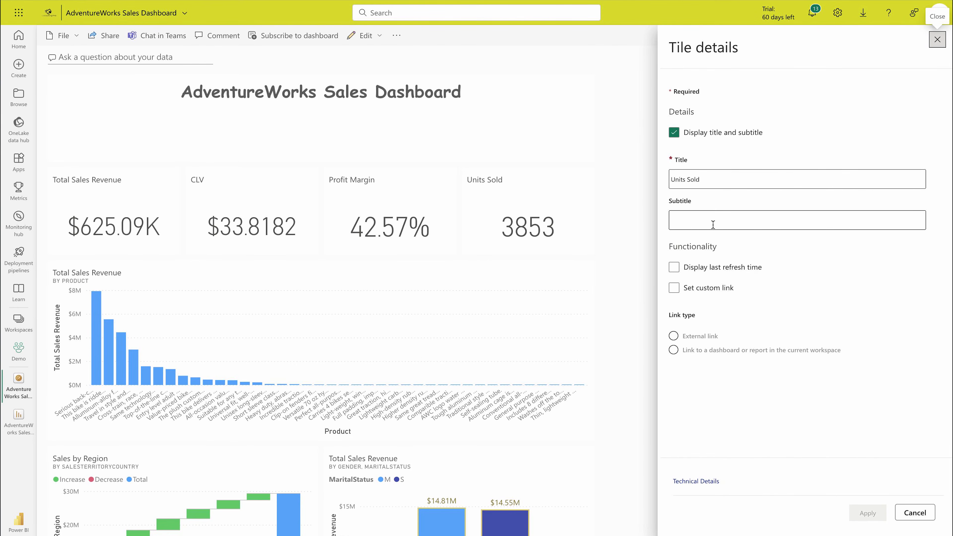
pyautogui.click(675, 289)
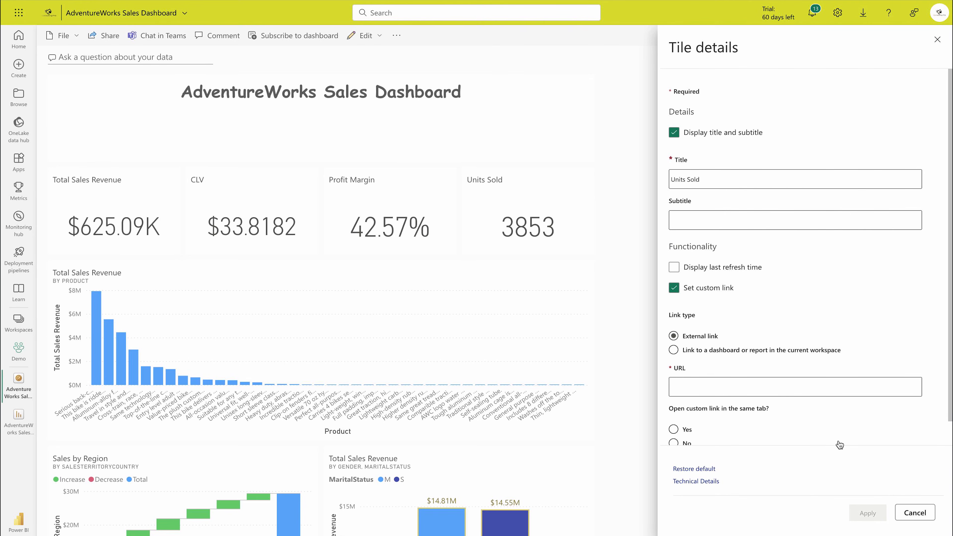
pyautogui.scroll(-1, 789, 424)
pyautogui.click(908, 507)
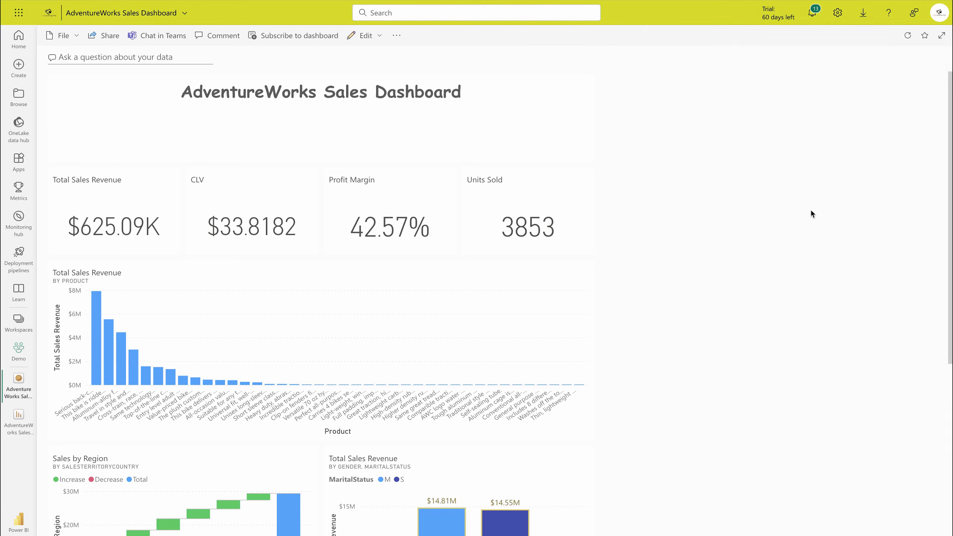